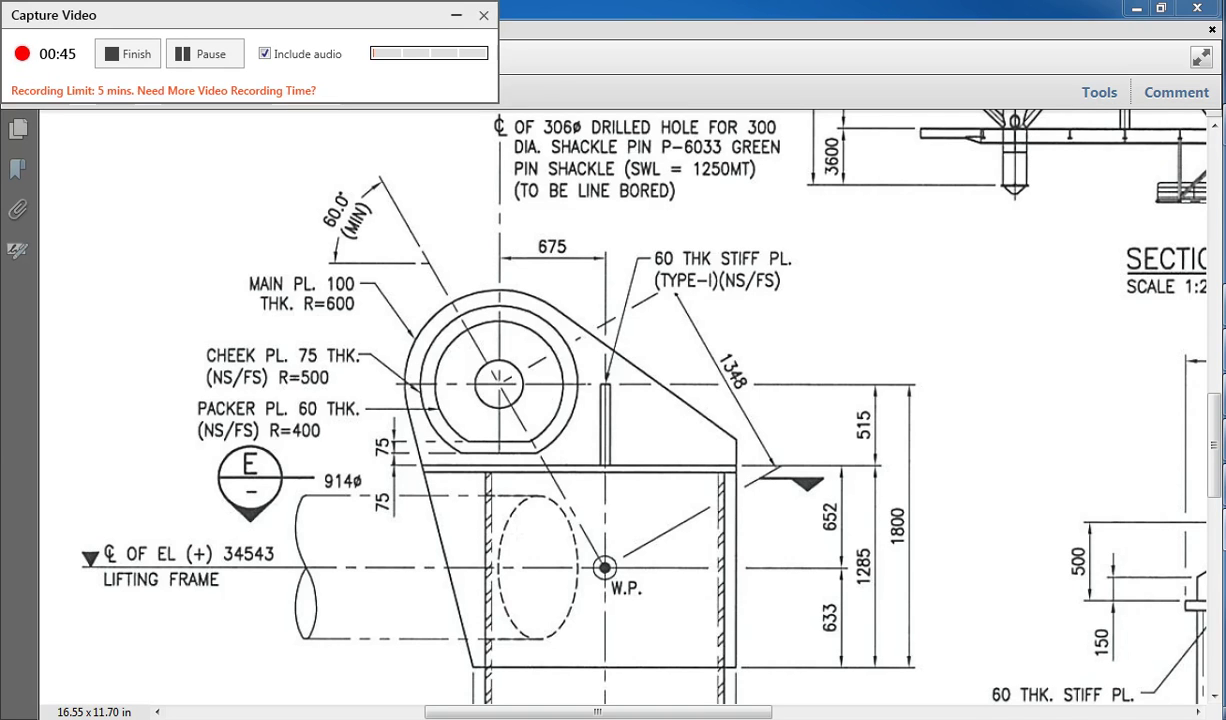
- Pick the Cloud drawing markup and start outlining the padeye's main, cheek and packer plates
click(1176, 92)
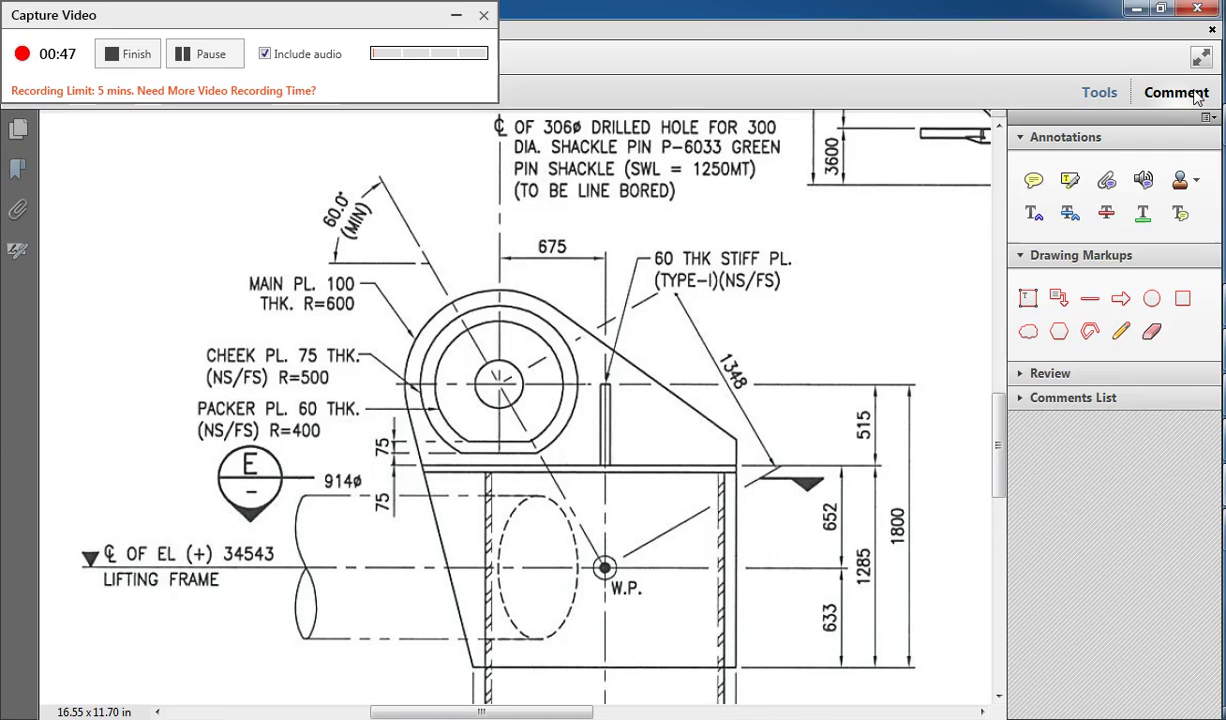
click(1028, 331)
click(355, 265)
click(610, 258)
click(700, 310)
click(765, 460)
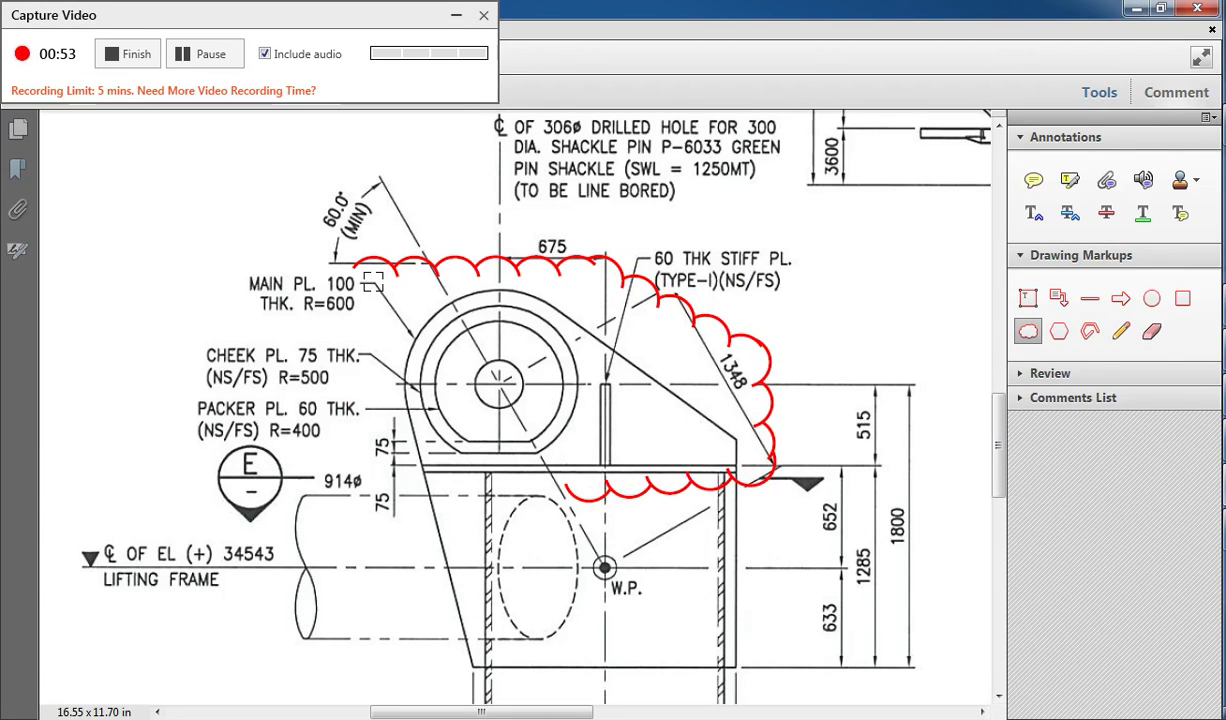
- Close and complete the red revision cloud around the plates, then switch to DesignModeler
click(388, 492)
click(373, 282)
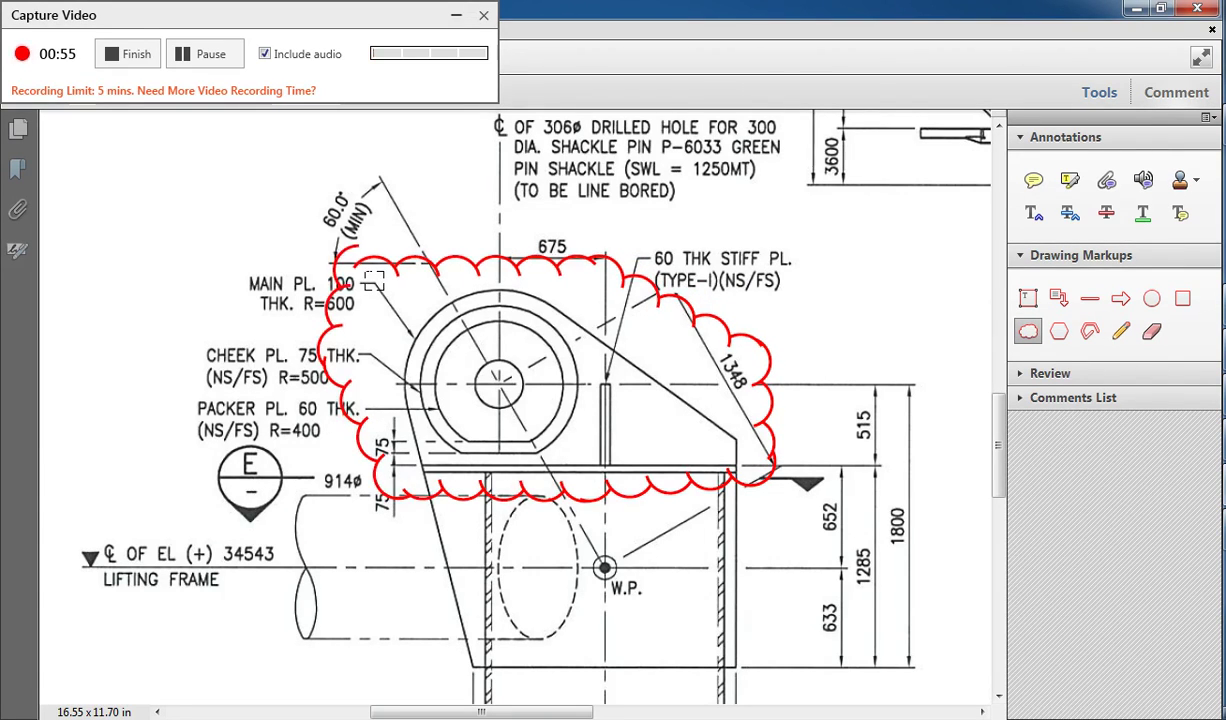
right_click(360, 258)
click(402, 299)
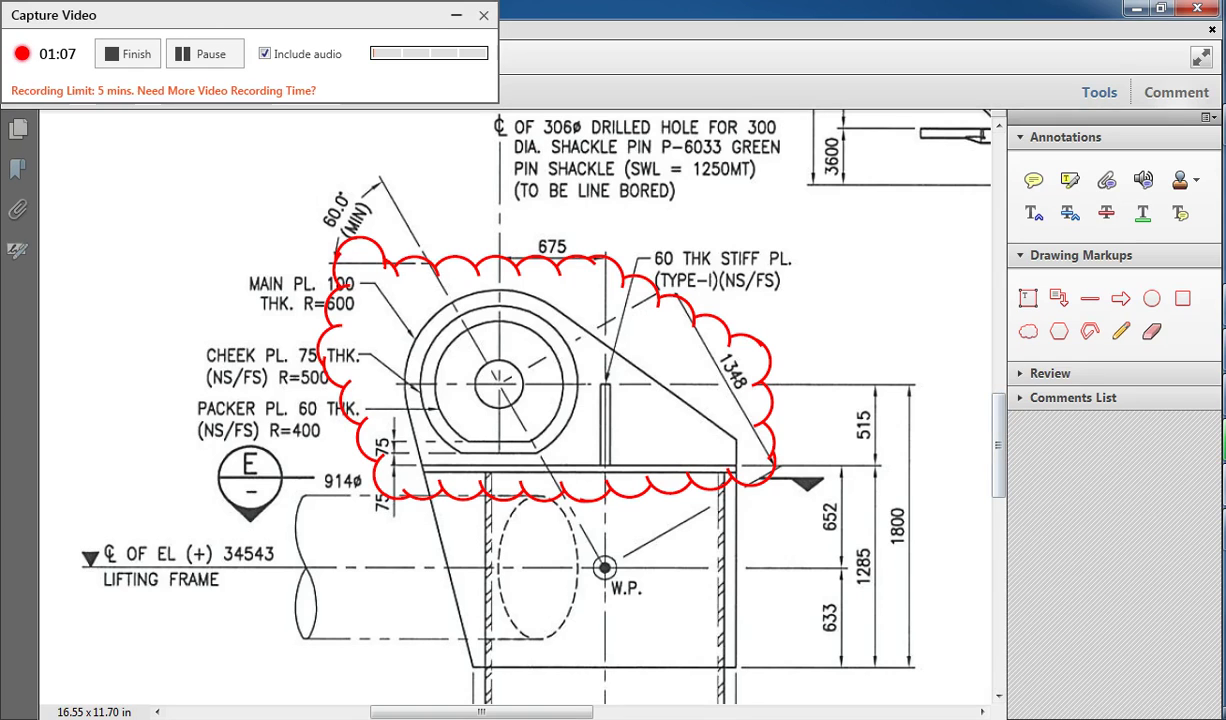
key(alt+Tab)
key(alt+Tab)
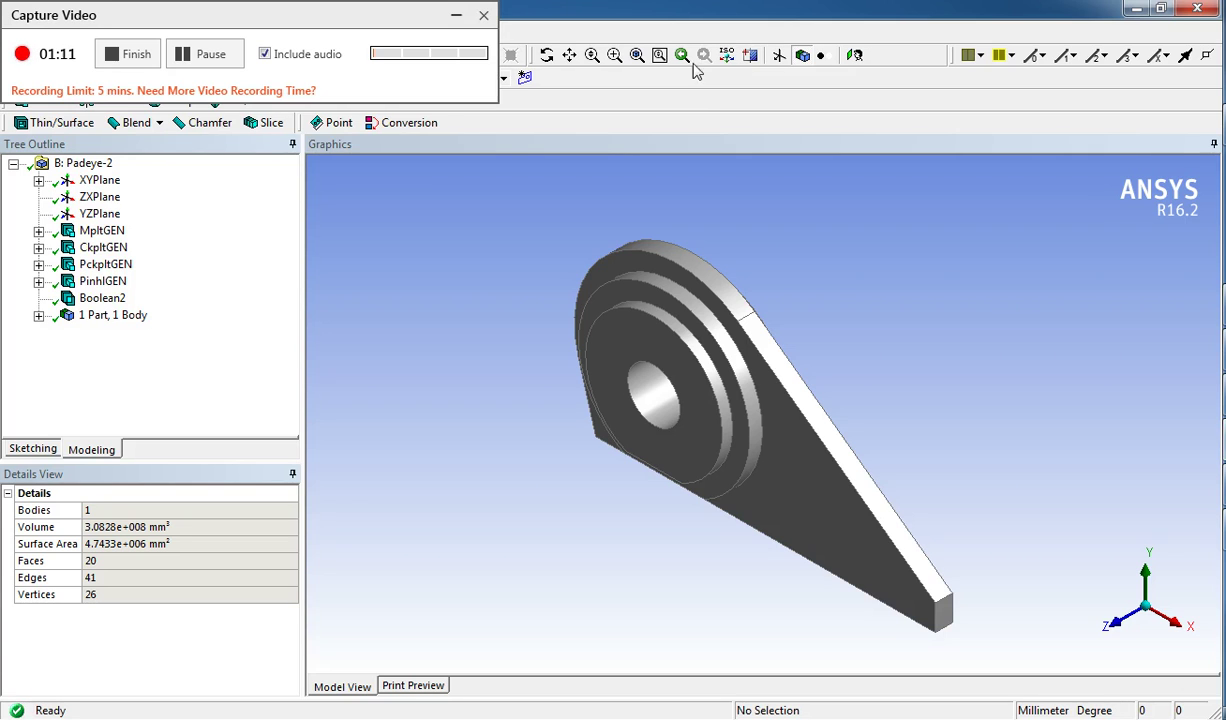
- View the padeye along the Z axis and show the PinHole sketch under XYPlane
click(456, 16)
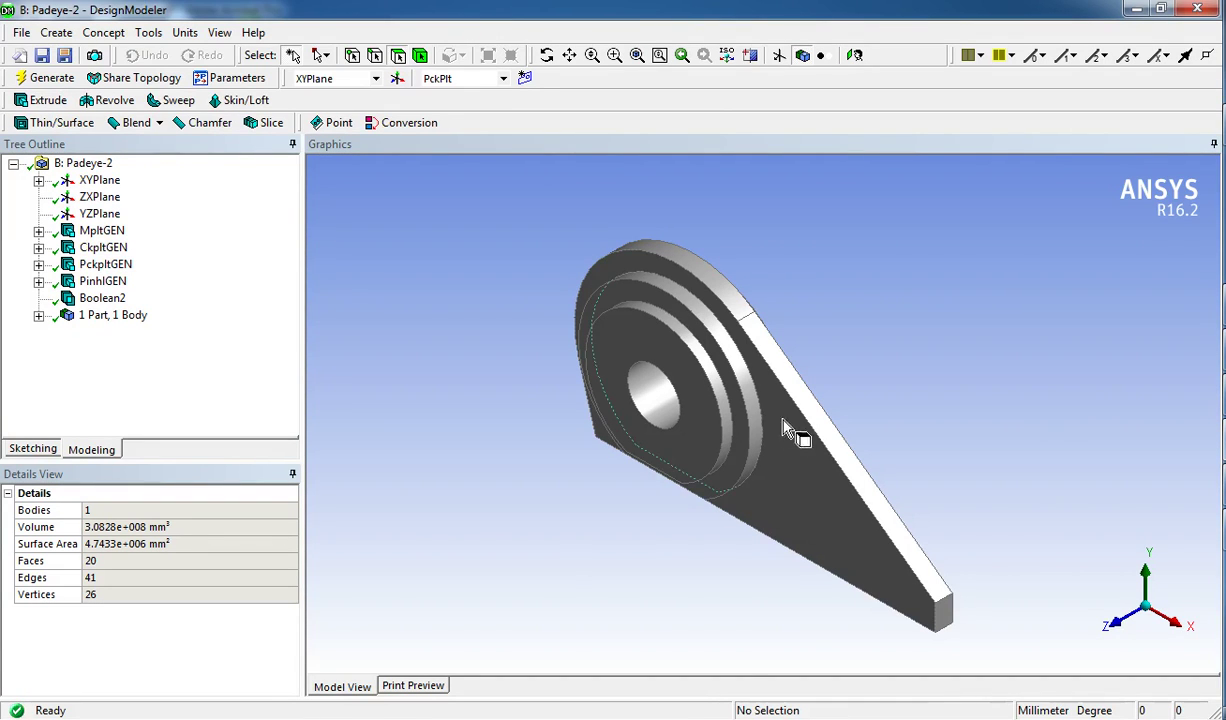
click(1115, 628)
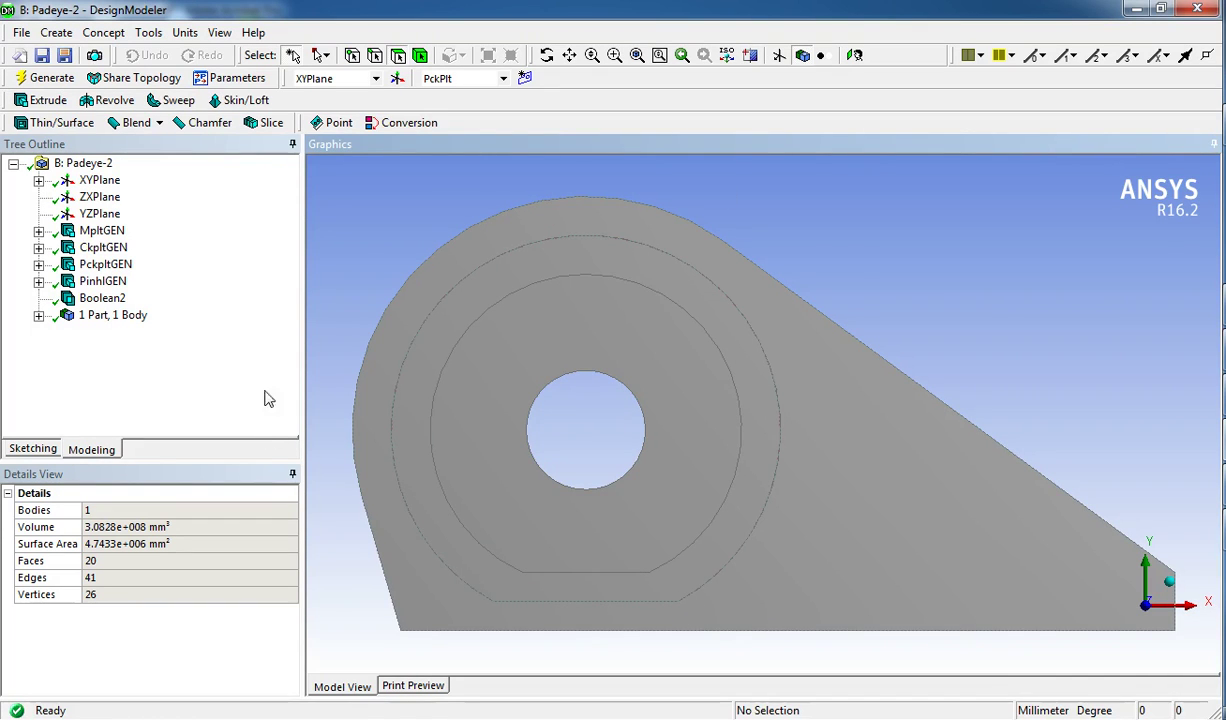
click(38, 181)
click(125, 197)
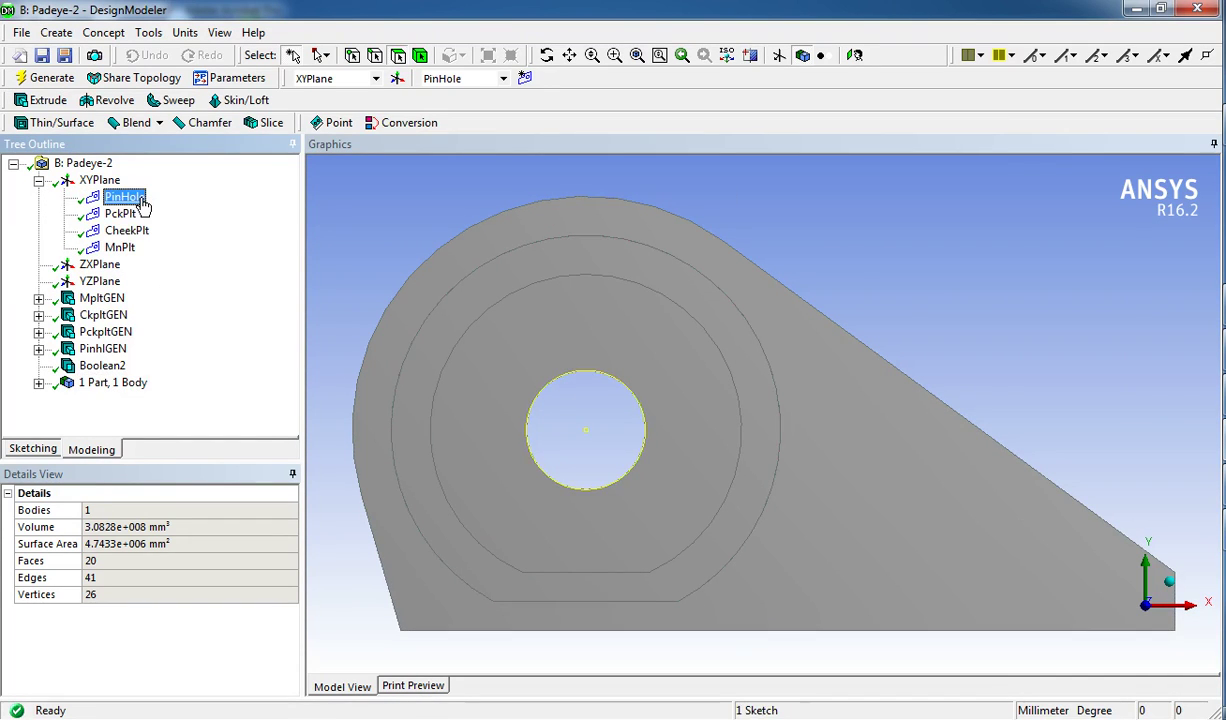
- In isometric view, show the PckPlt, CheekPlt and MnPlt sketch outlines with their dimensions
click(1169, 581)
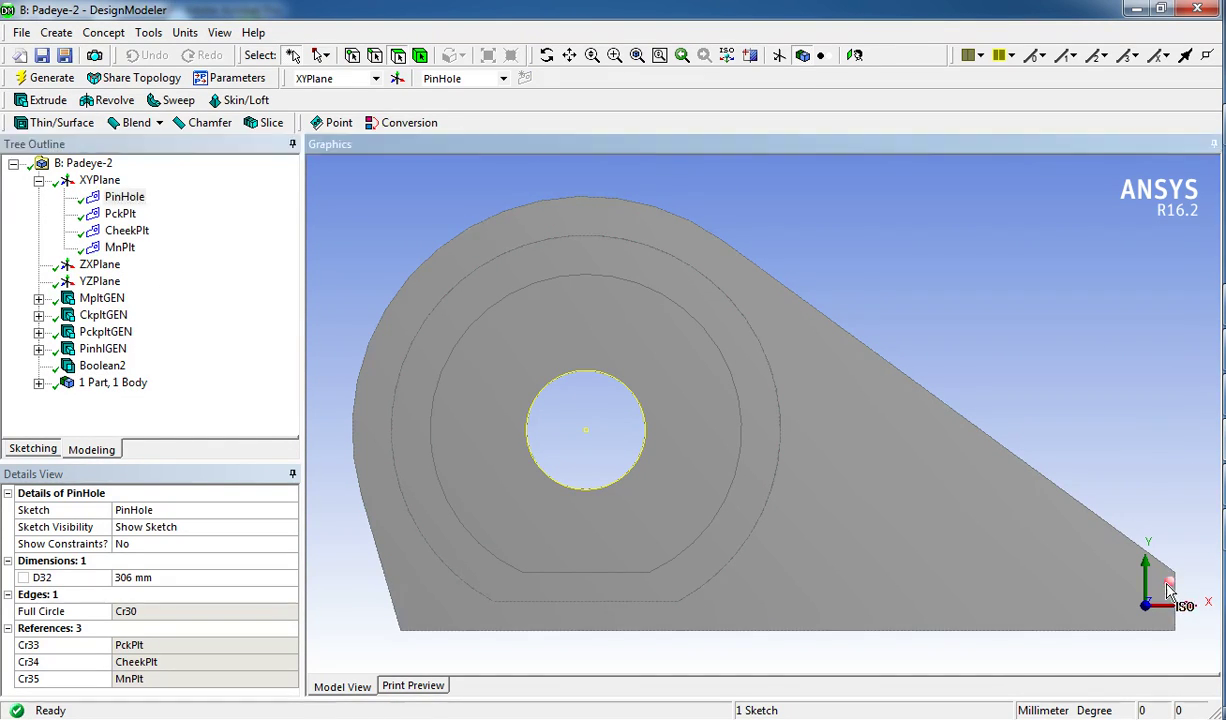
click(122, 213)
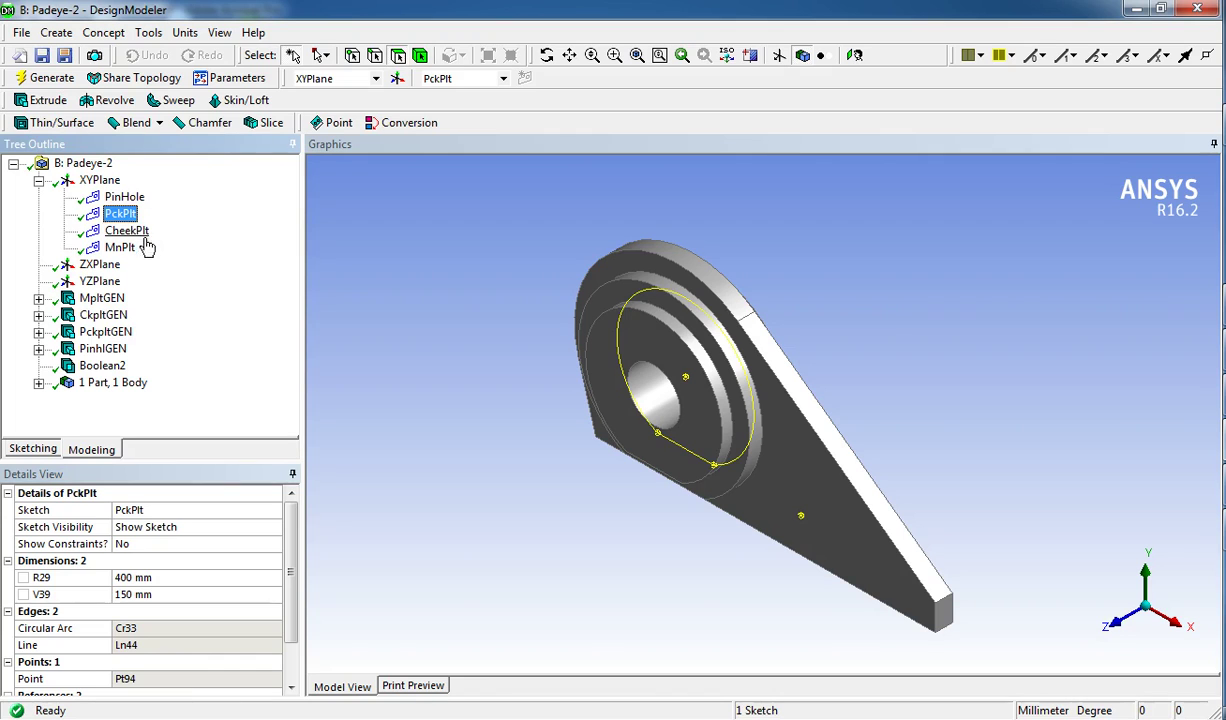
click(142, 236)
click(131, 252)
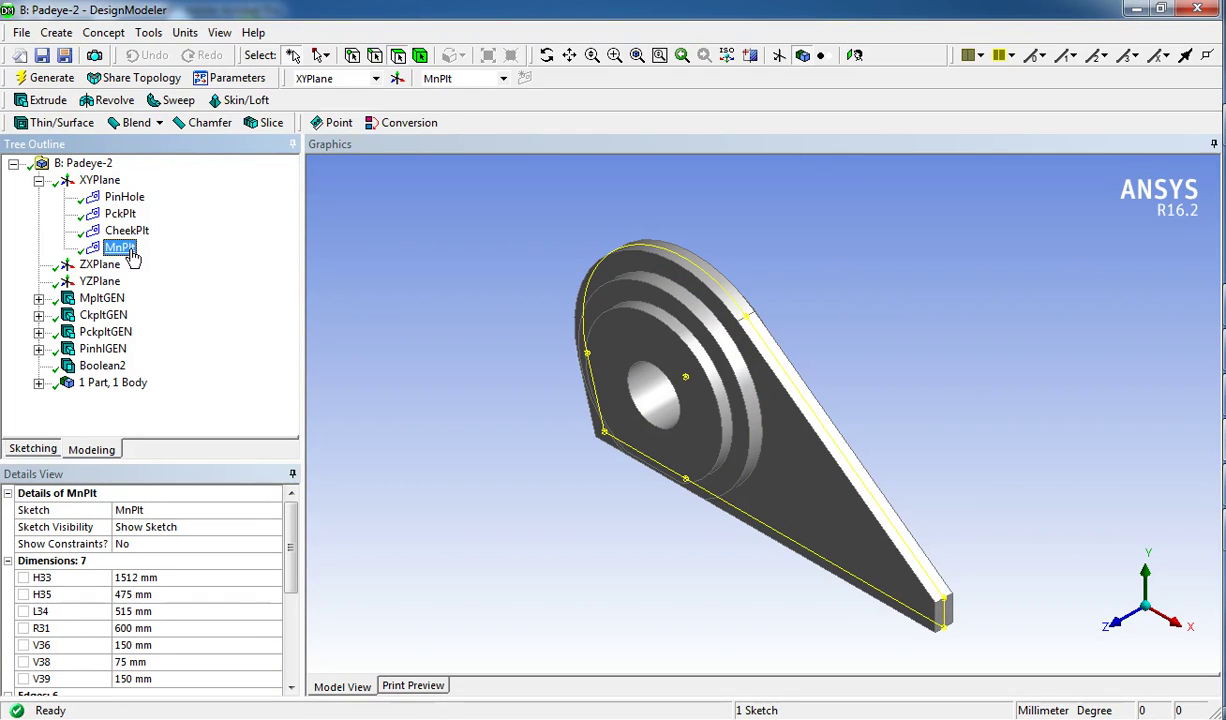
- Inspect the MpltGEN main plate and CkpltGEN cheek plate extrusions and their source sketches
click(38, 299)
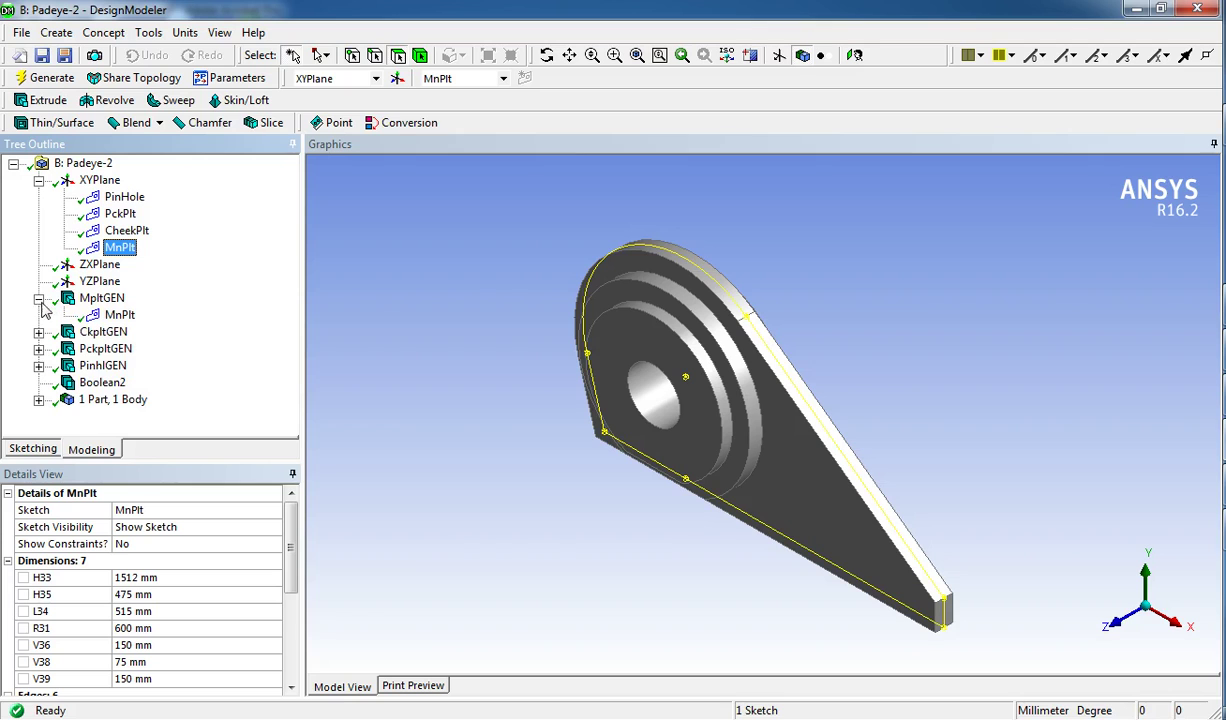
click(121, 315)
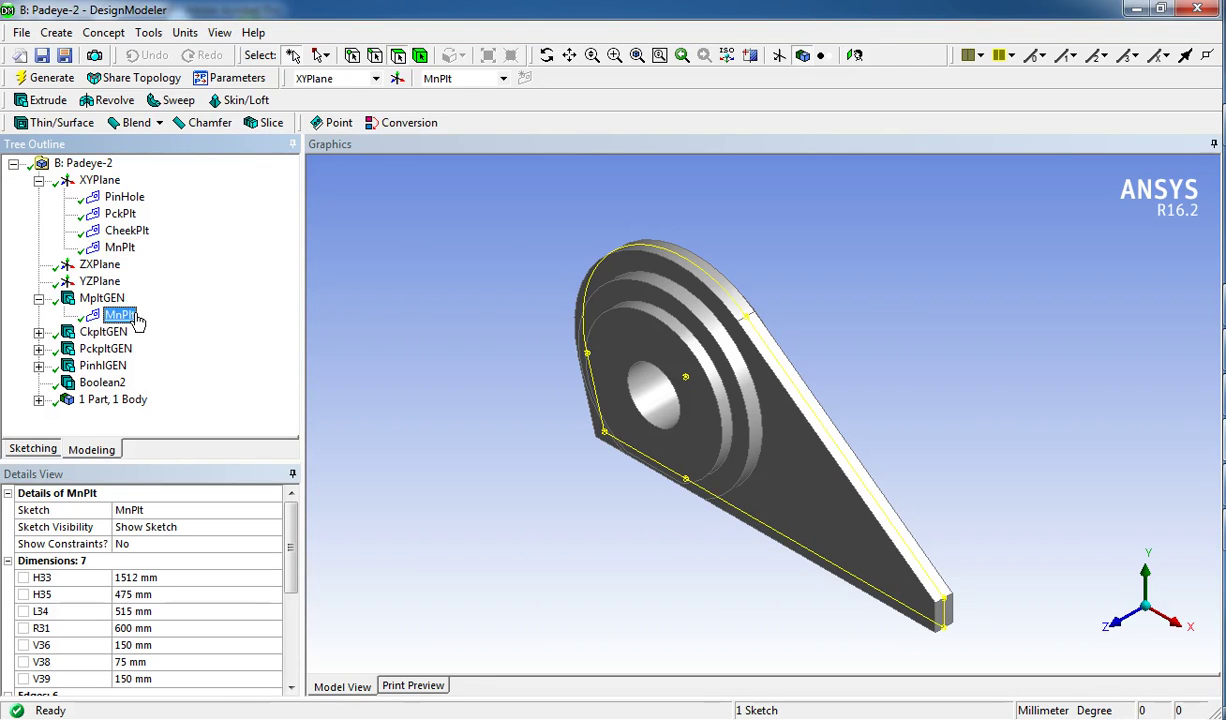
click(104, 300)
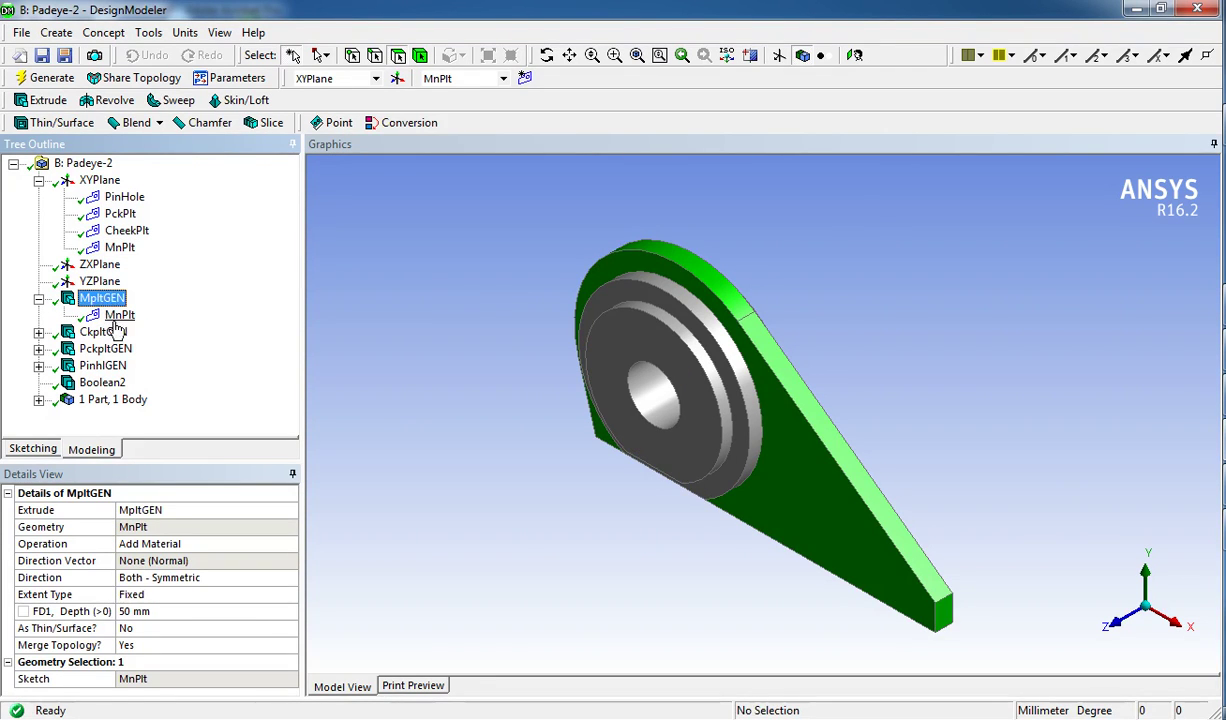
click(39, 333)
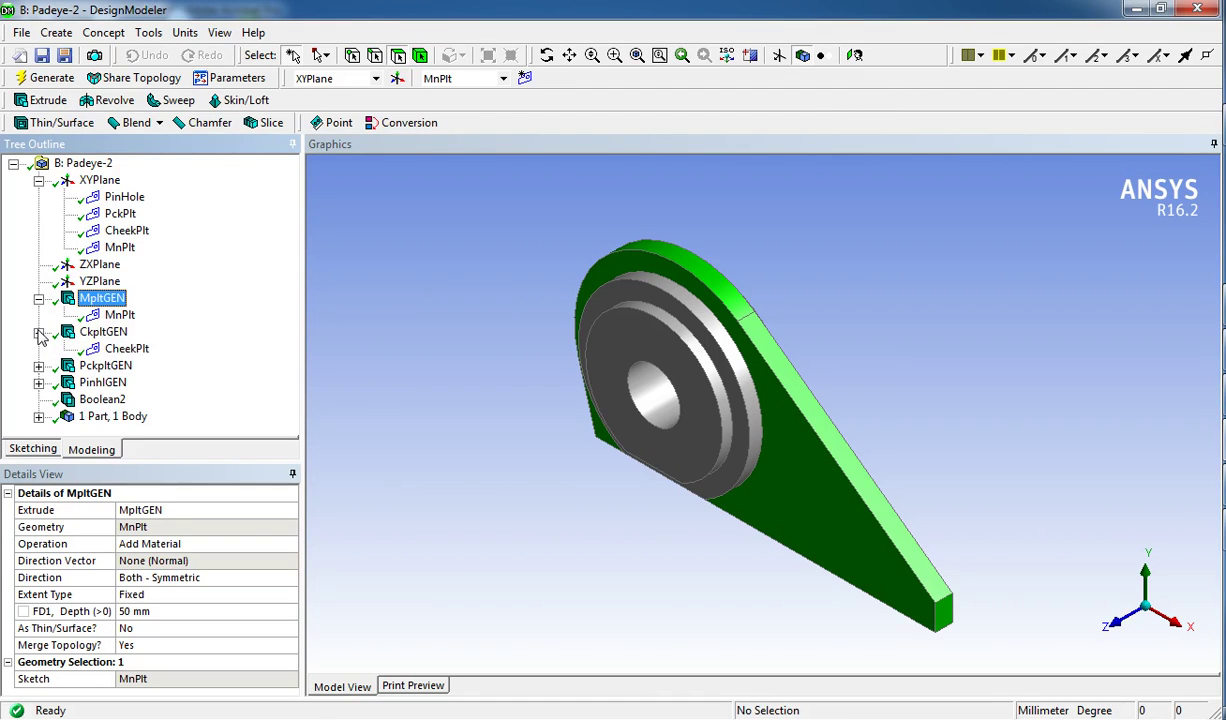
click(118, 333)
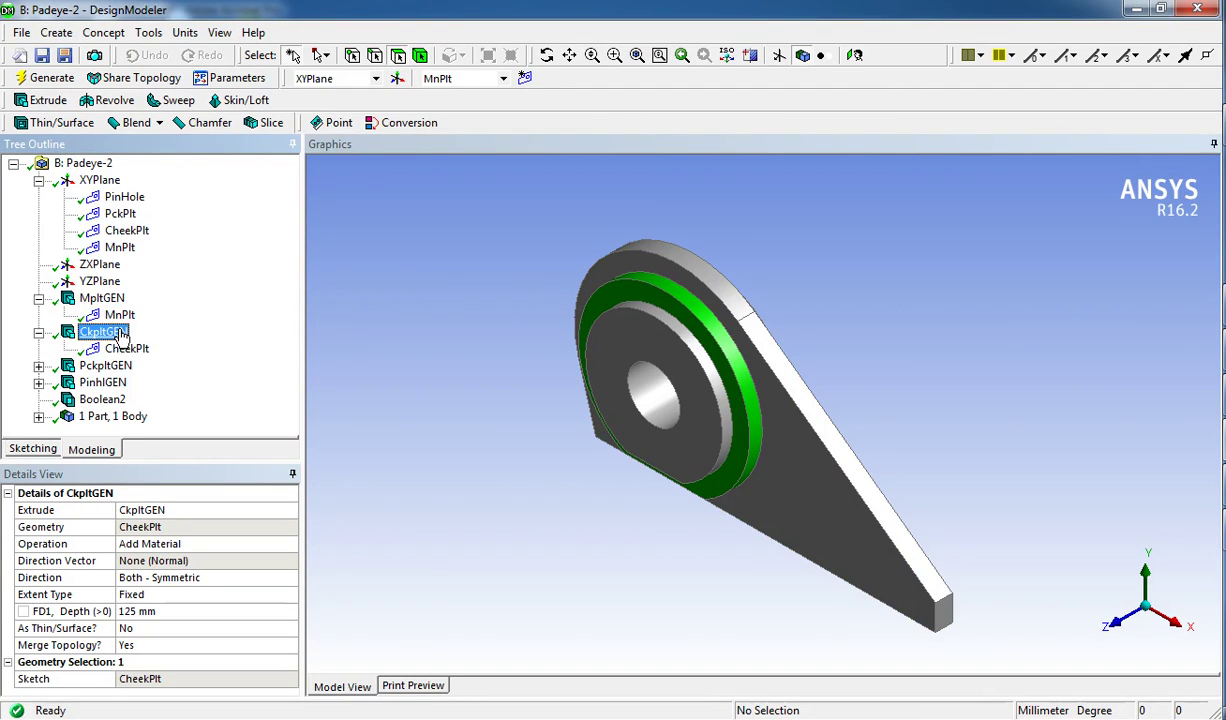
- Inspect the PckpltGEN extrusion and the 225 mm Add Frozen PinhlGEN extrusion, then list 1 Part, 1 Body
click(39, 366)
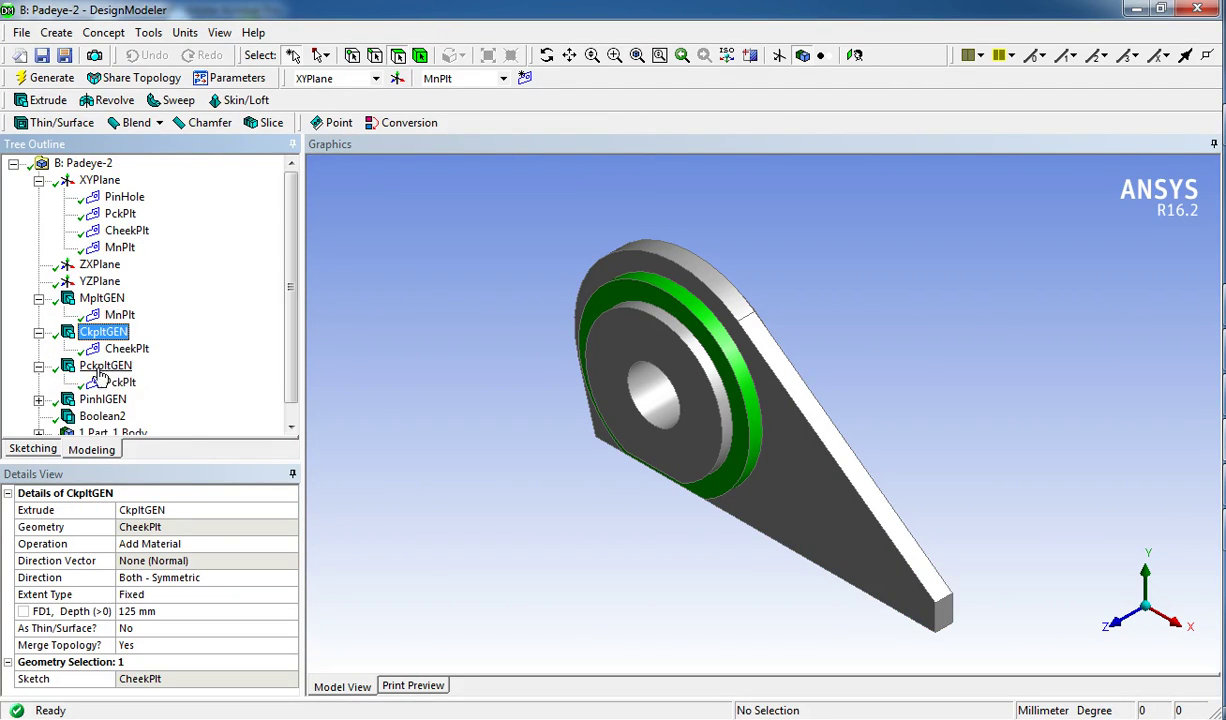
click(105, 366)
click(291, 425)
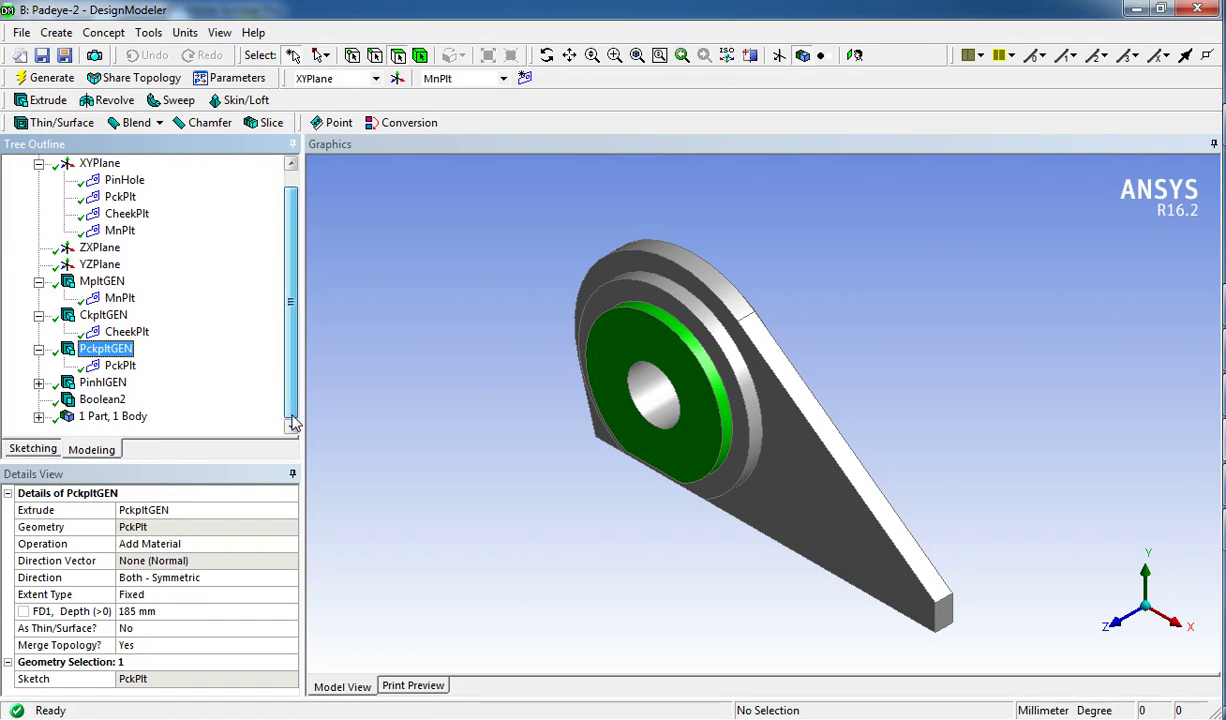
click(39, 383)
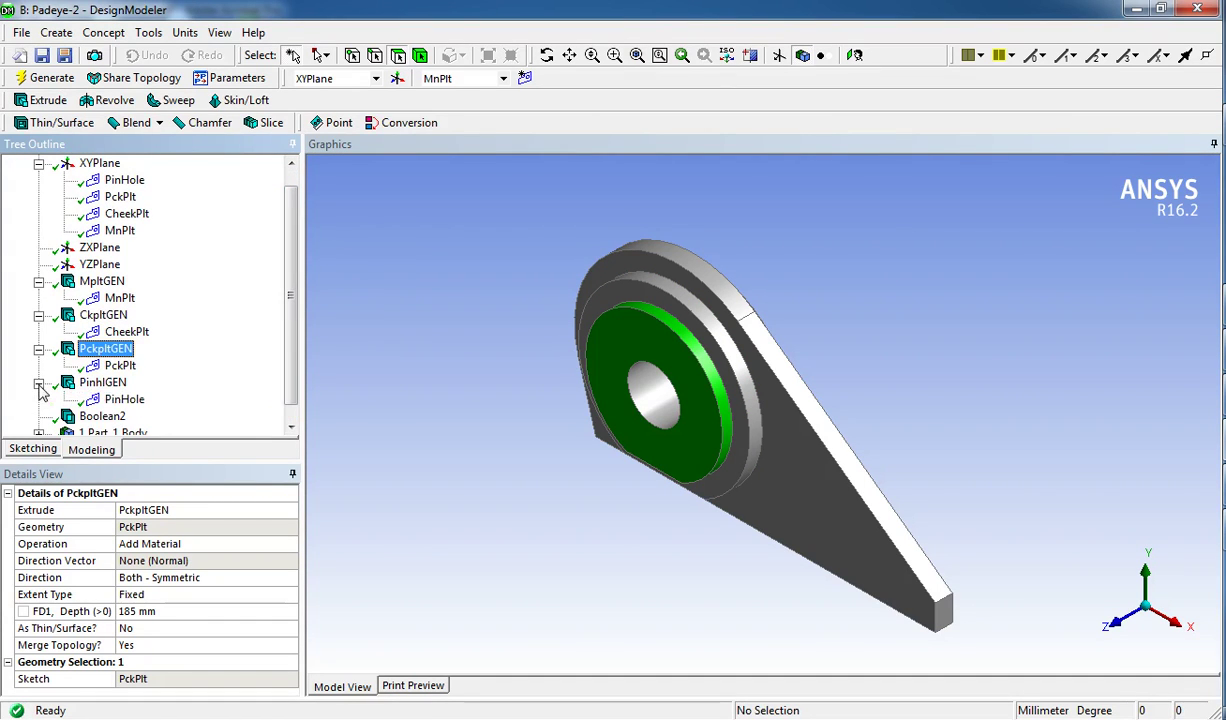
click(103, 383)
click(291, 425)
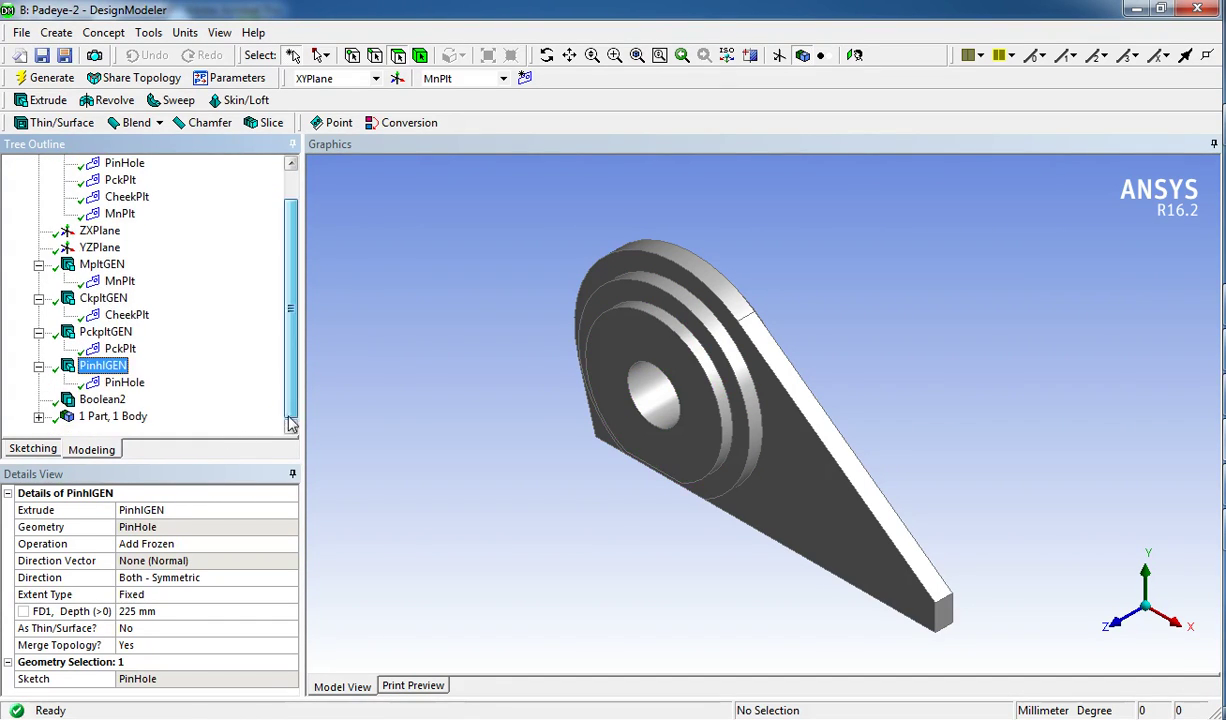
click(39, 416)
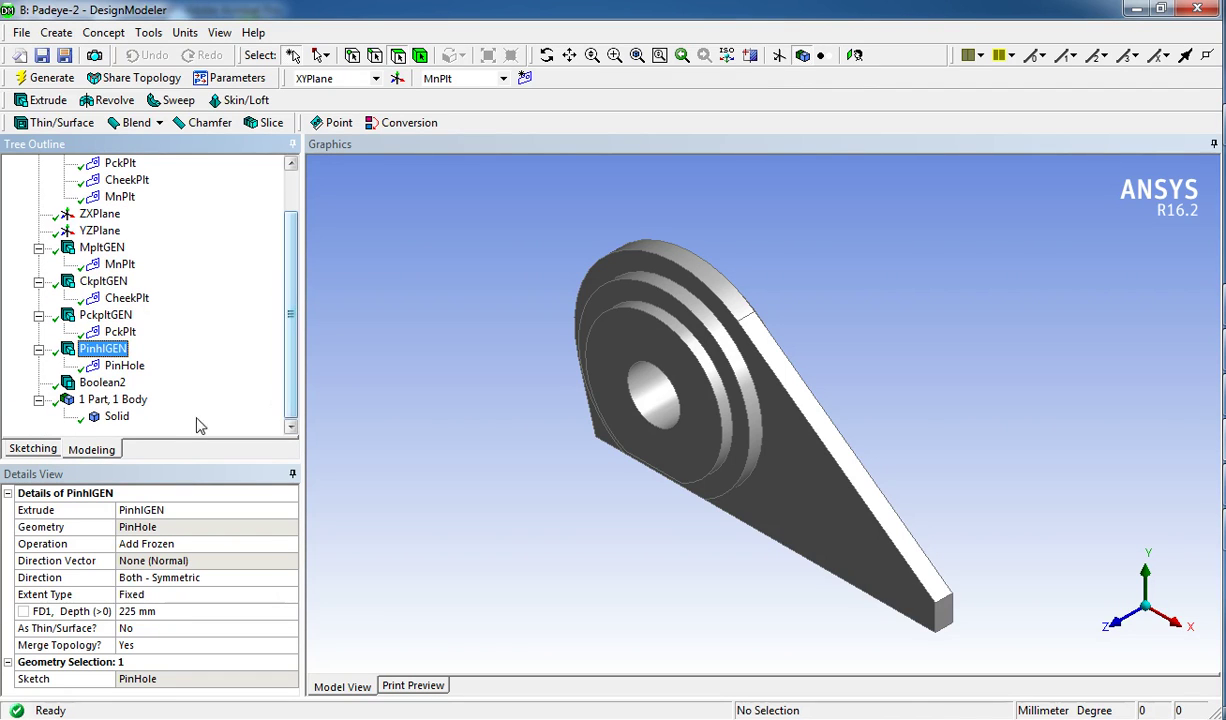
click(118, 418)
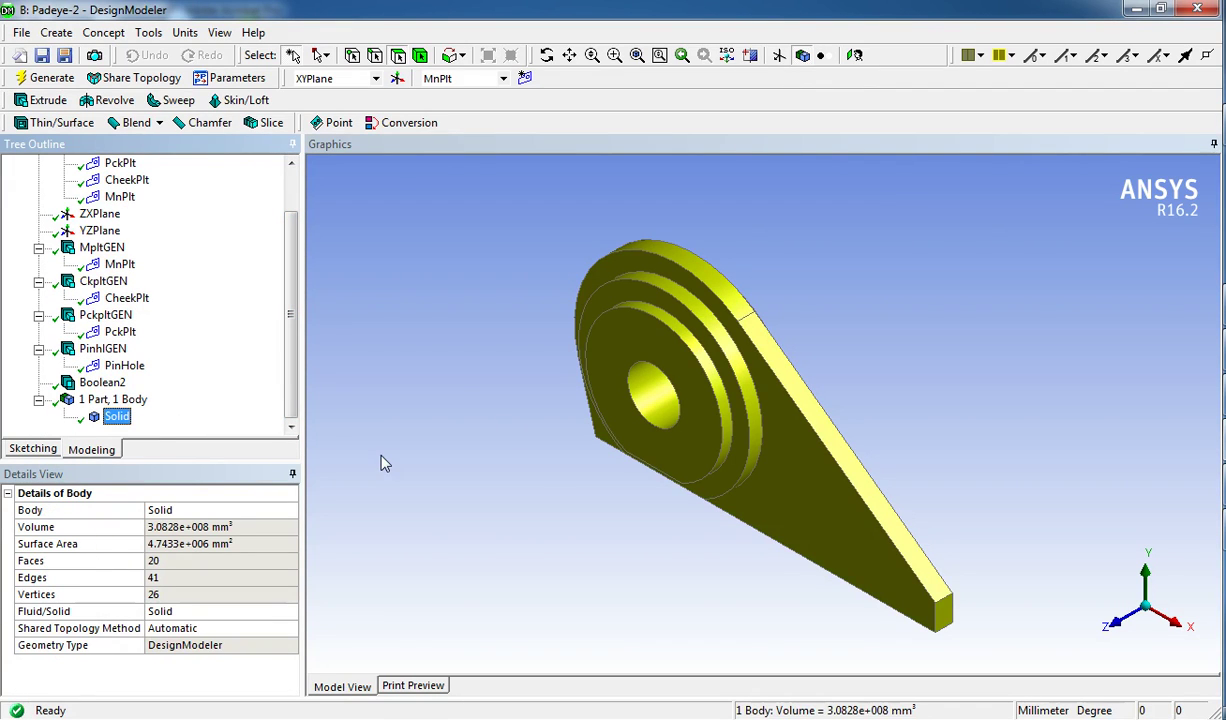
click(124, 366)
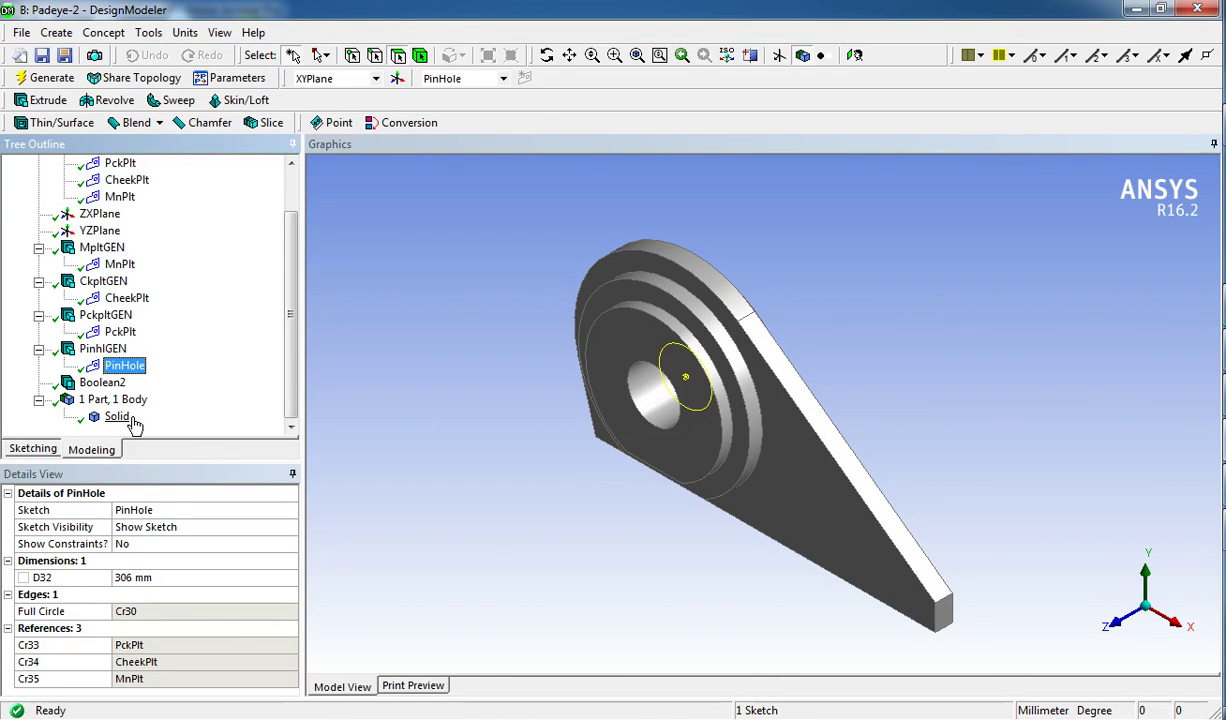
click(120, 264)
click(127, 298)
click(120, 331)
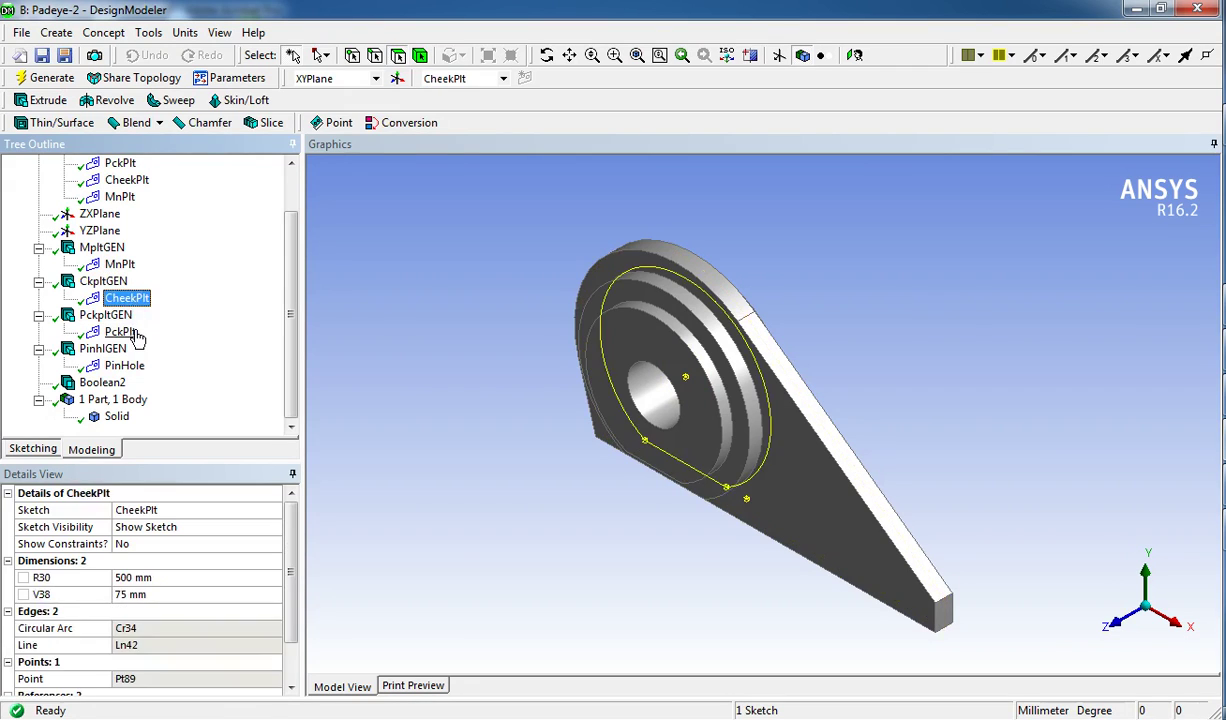
click(1110, 622)
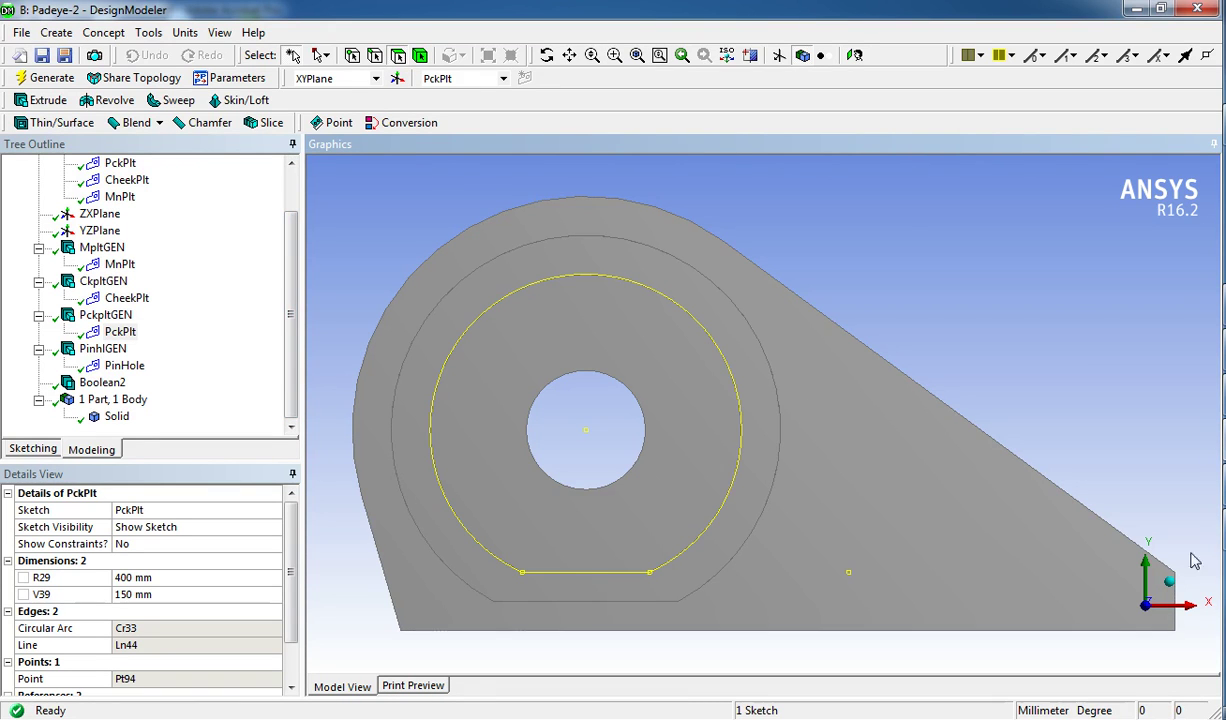
click(1172, 584)
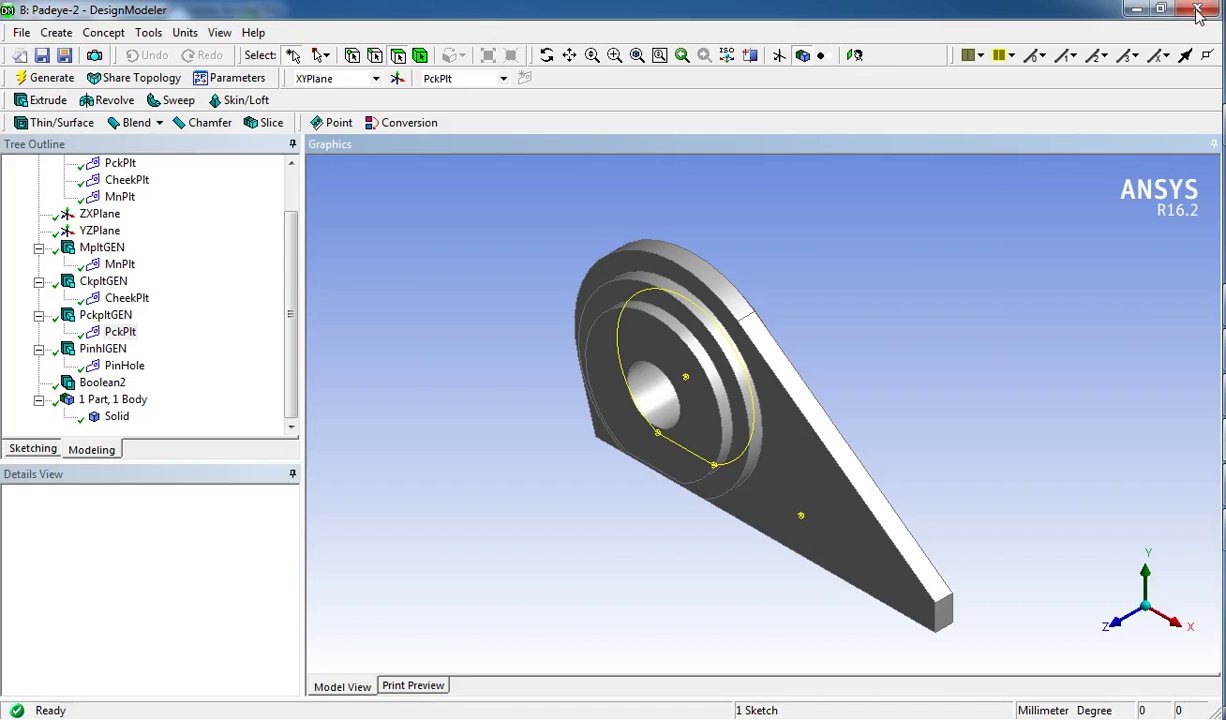
- Return to Workbench and launch Mechanical from Padeye-2's Model cell (B4)
key(alt+Tab)
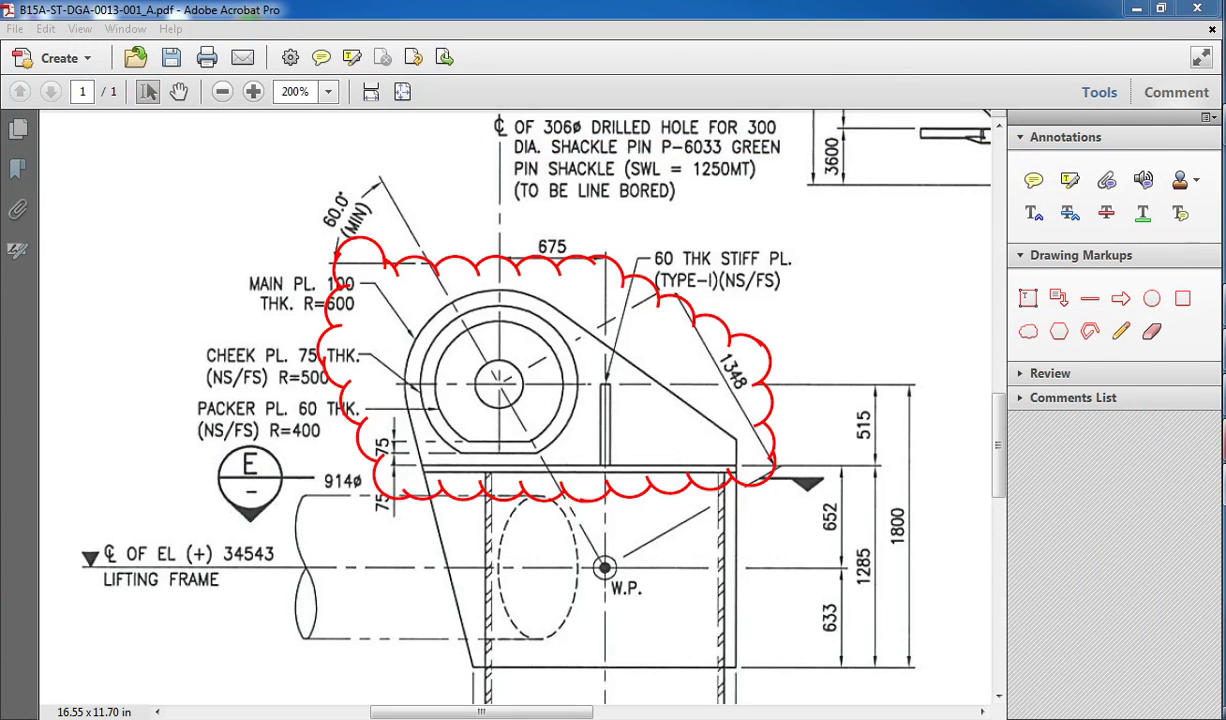
key(alt+Tab)
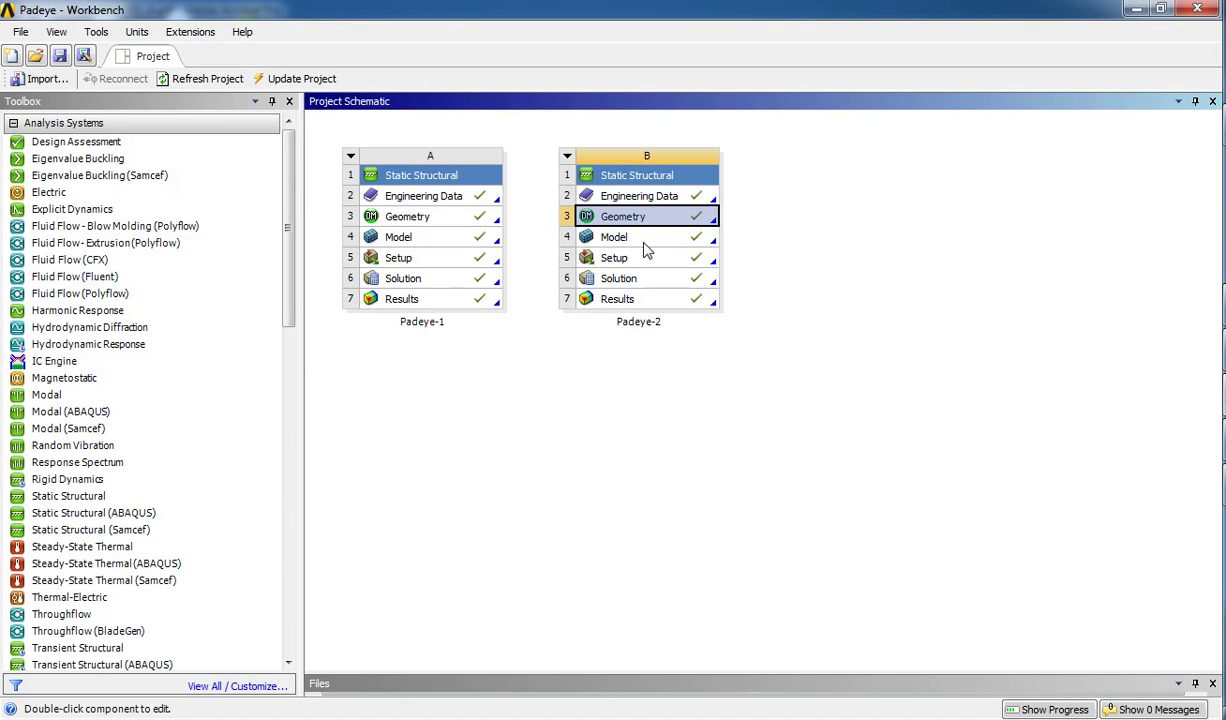
double_click(614, 240)
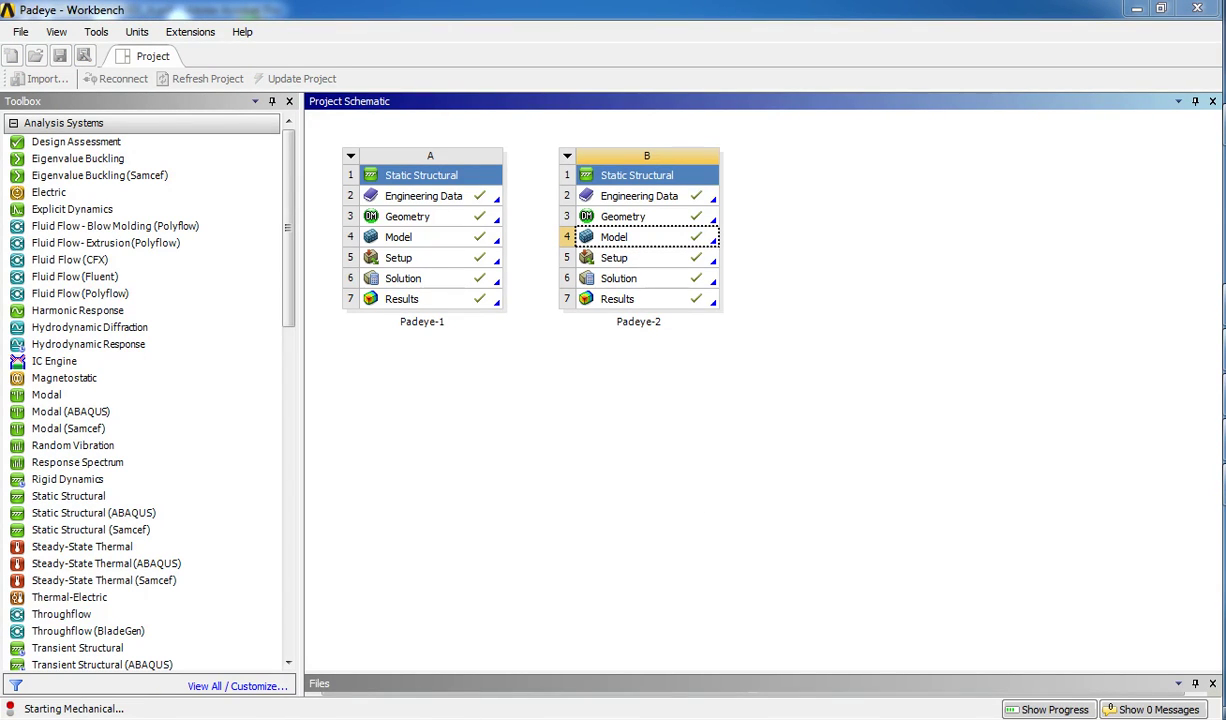
click(1130, 420)
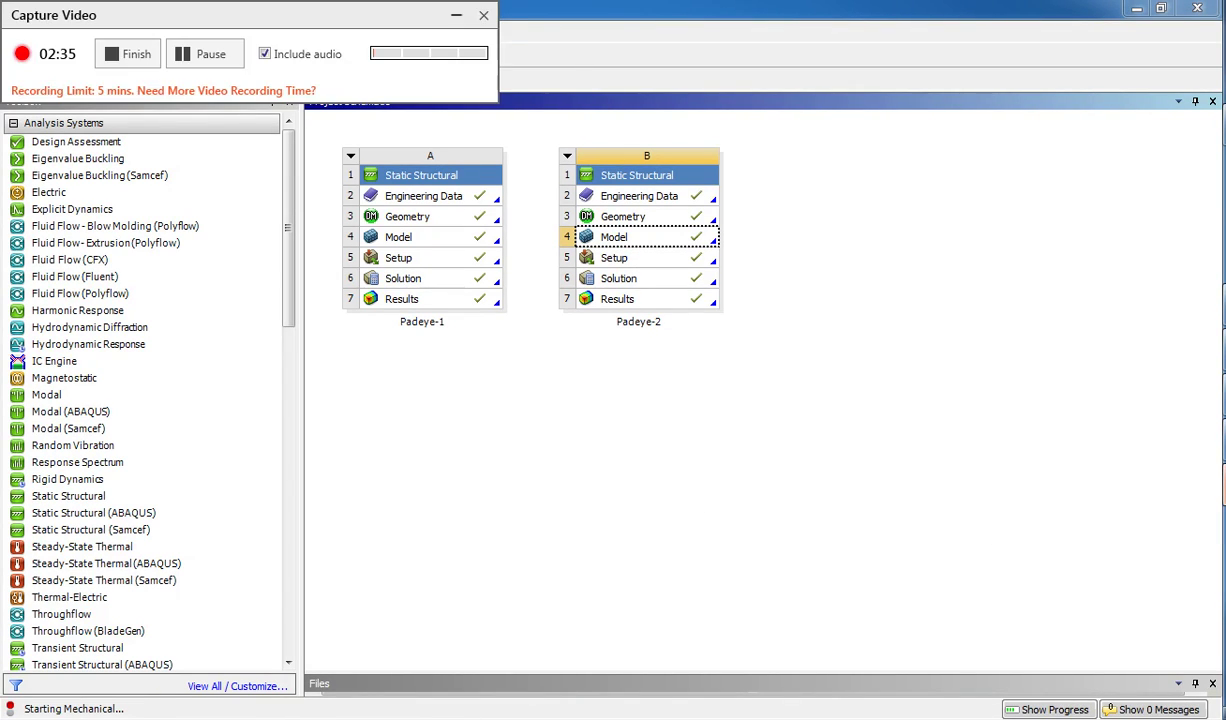
click(455, 20)
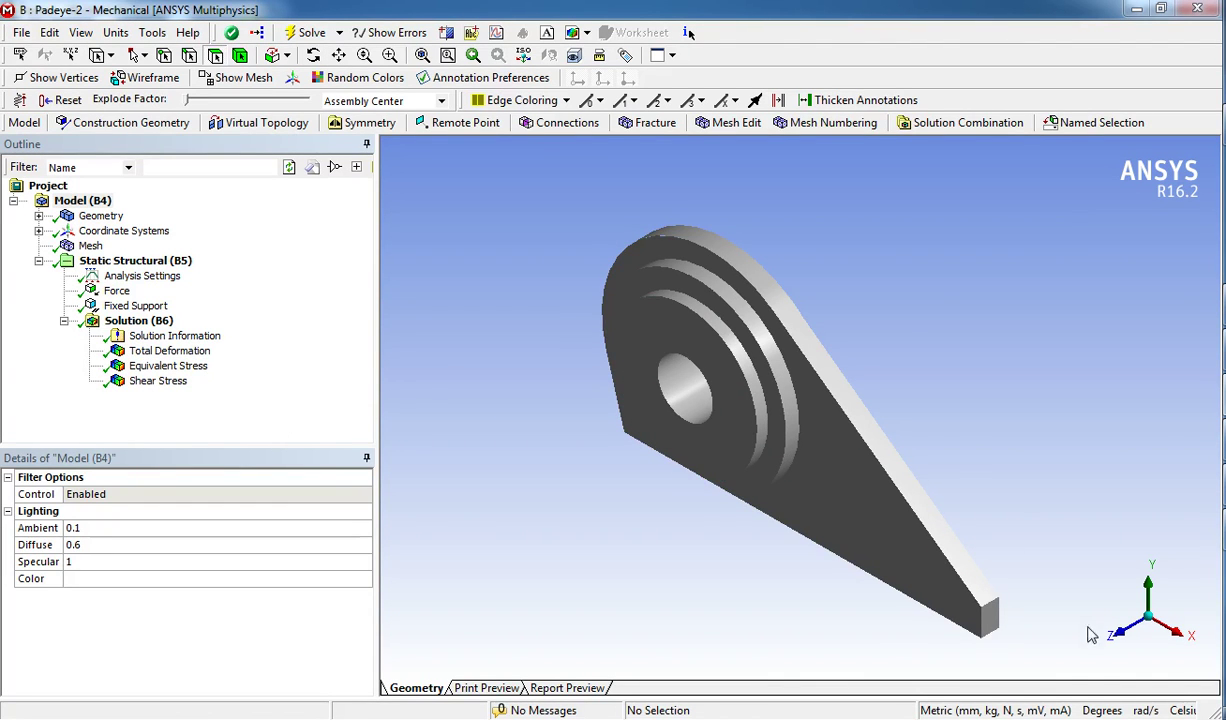
- Review the 1.0008e+007 N force and the one-face fixed support, then orbit the padeye
click(1125, 640)
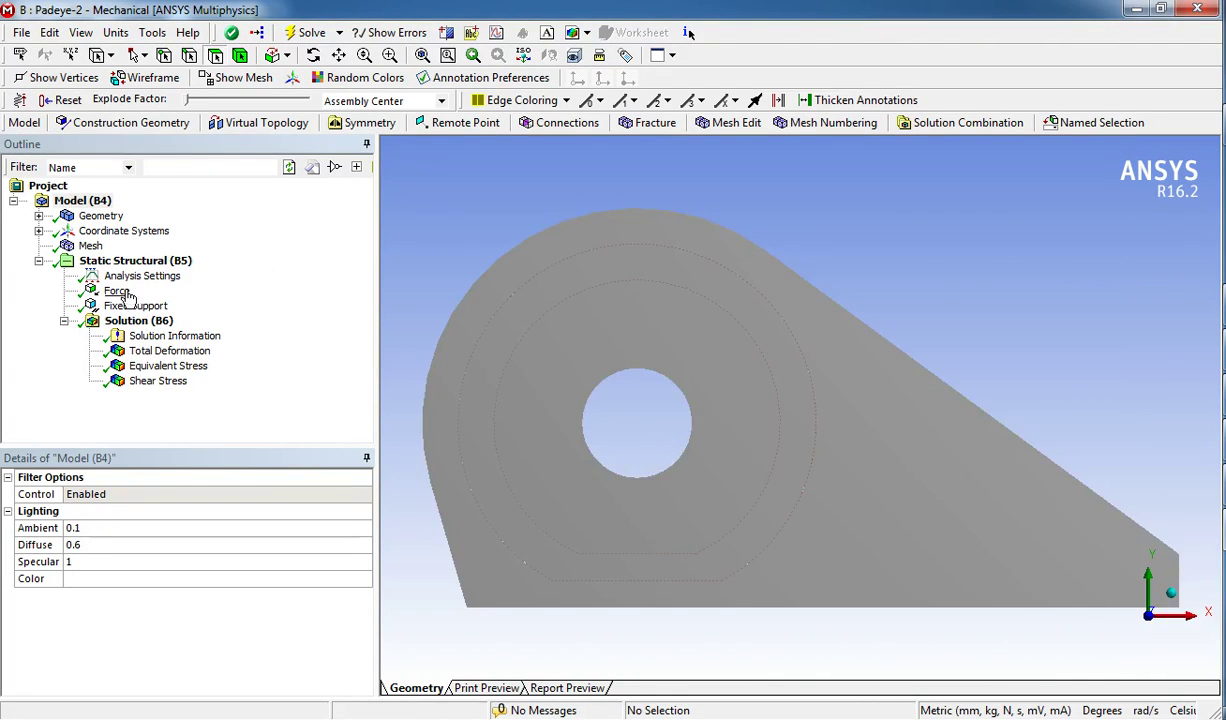
click(117, 291)
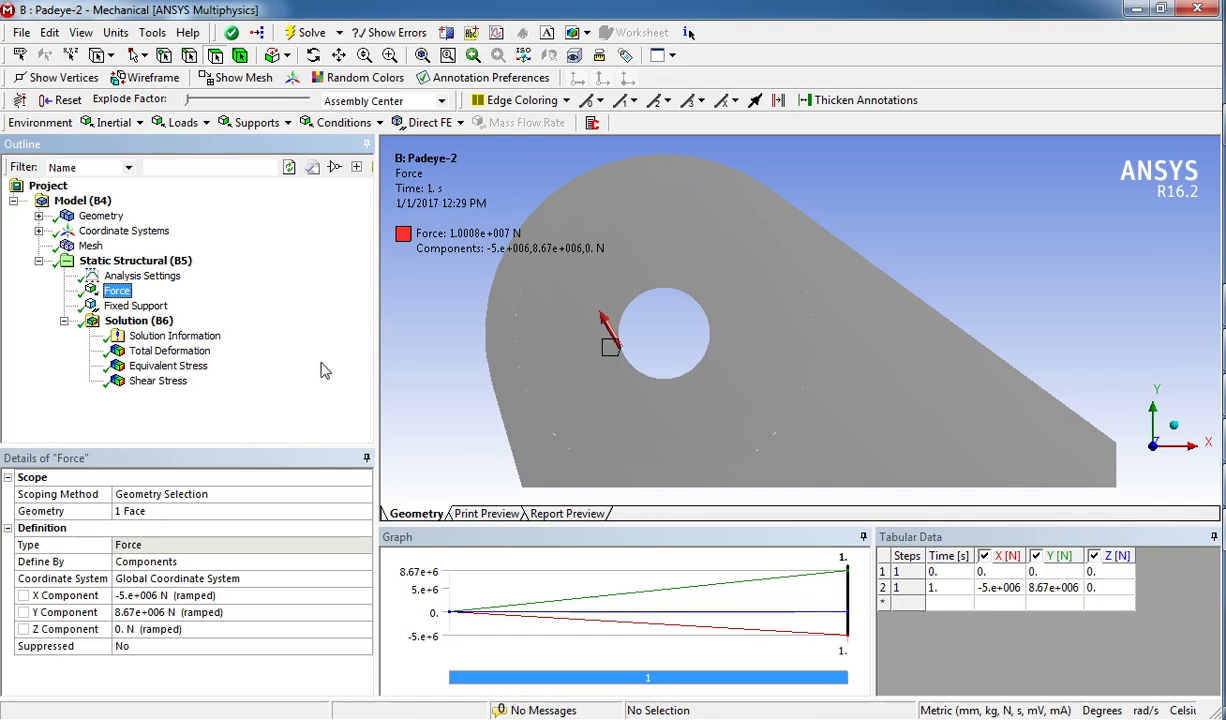
click(135, 305)
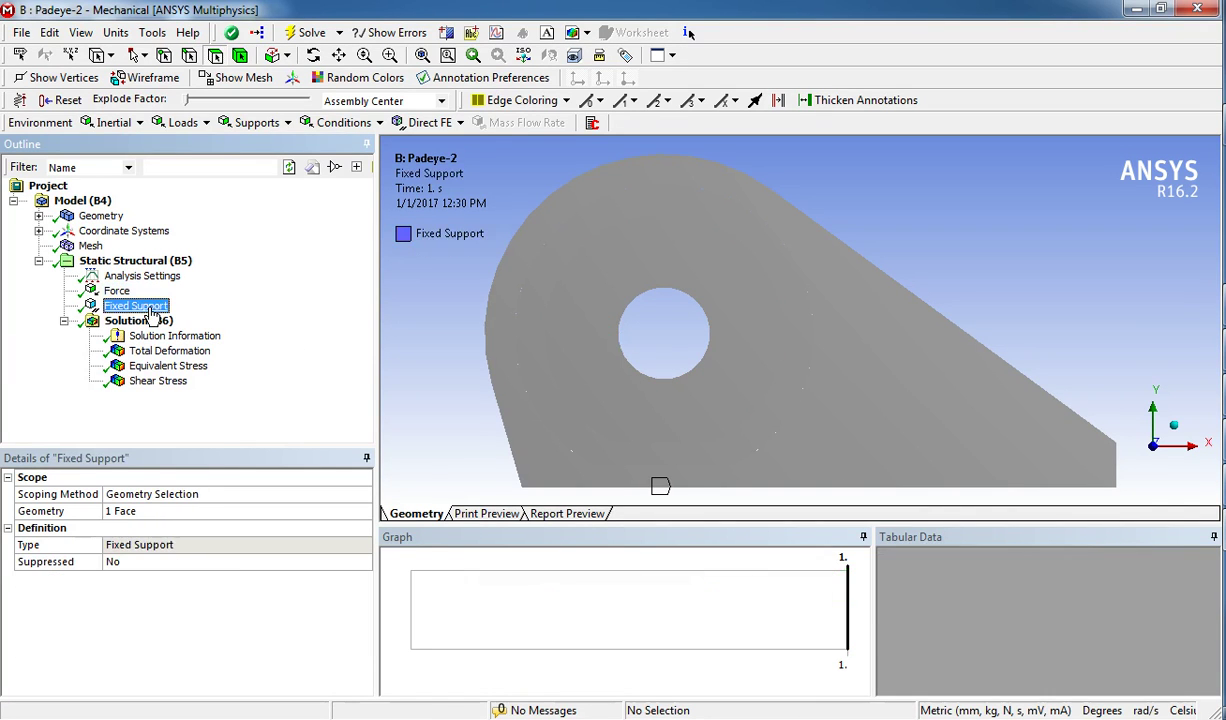
click(1175, 432)
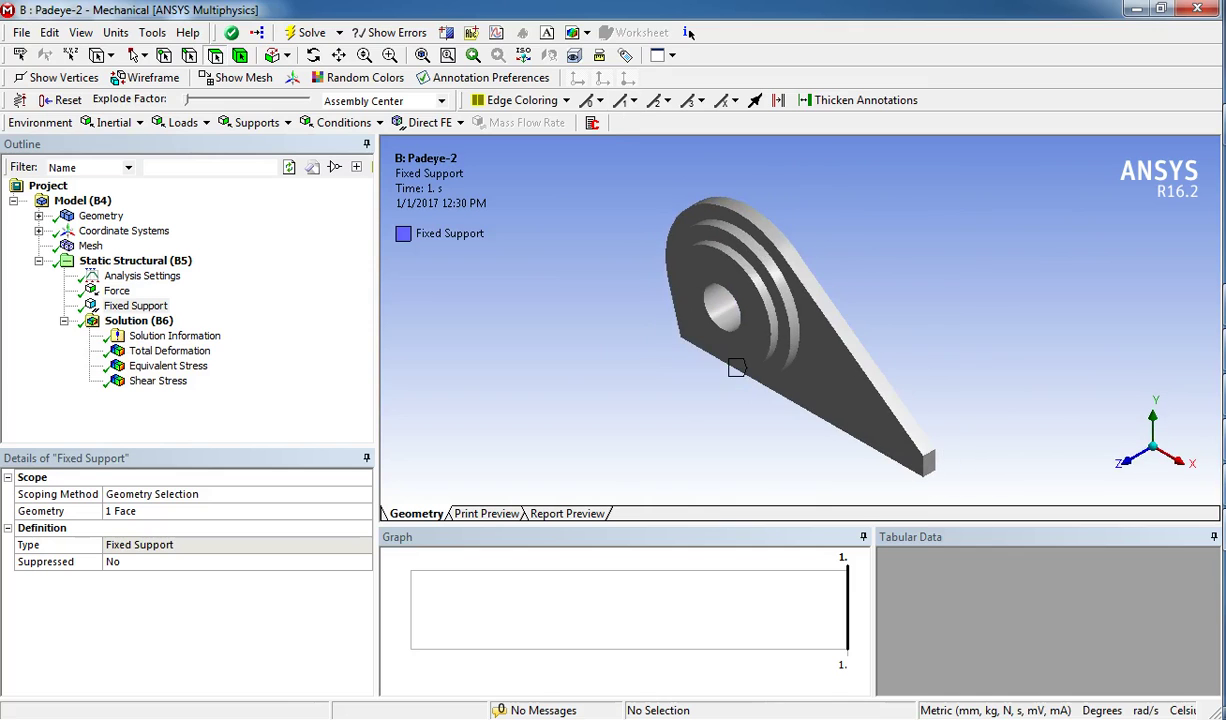
click(313, 55)
drag(802, 454, 843, 445)
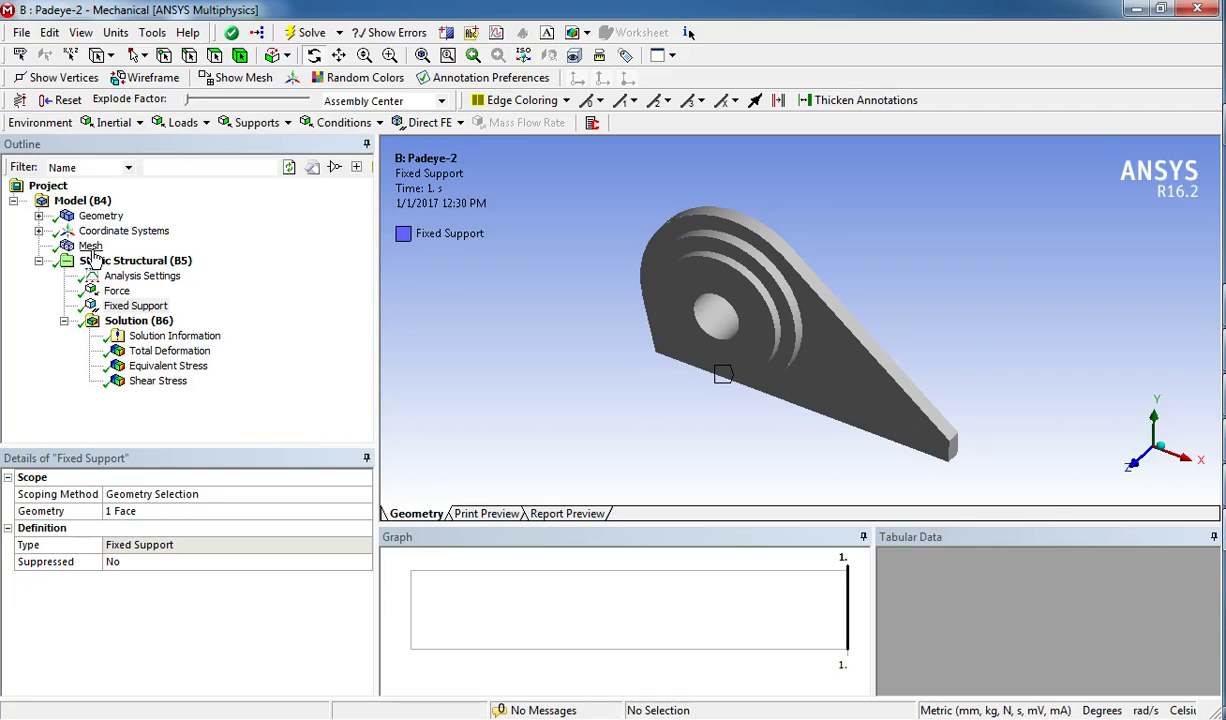
- Show the mesh and its Sizing details: 20.0 mm elements, Fine relevance centre, 60.0 mm minimum edge
click(89, 246)
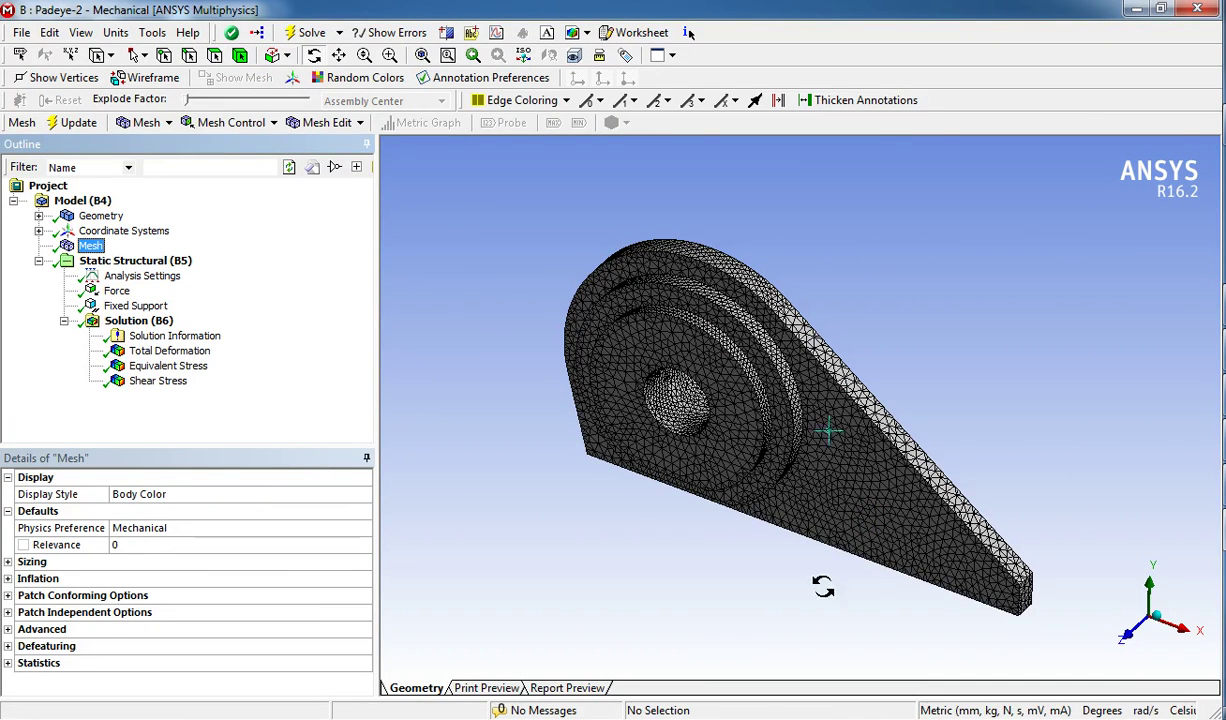
click(8, 562)
scroll(372, 568, down, 3)
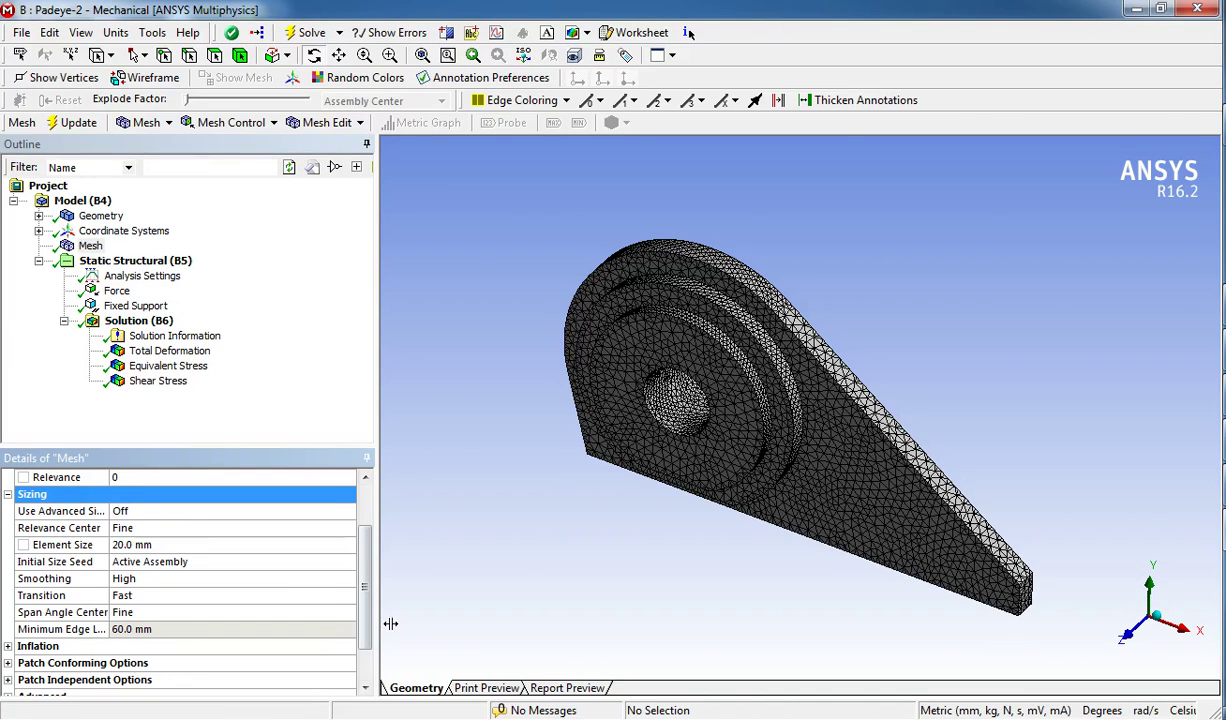
mouse_move(370, 610)
mouse_down()
mouse_move(362, 529)
mouse_move(388, 617)
mouse_up()
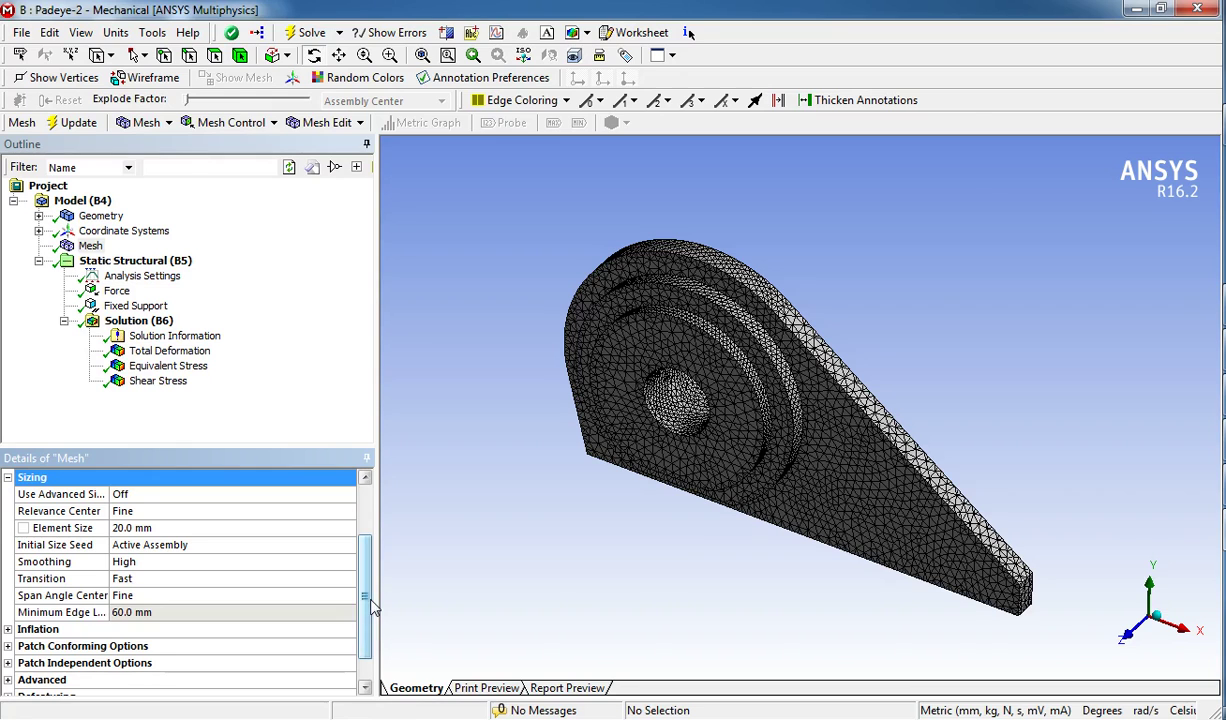
scroll(366, 617, down, 1)
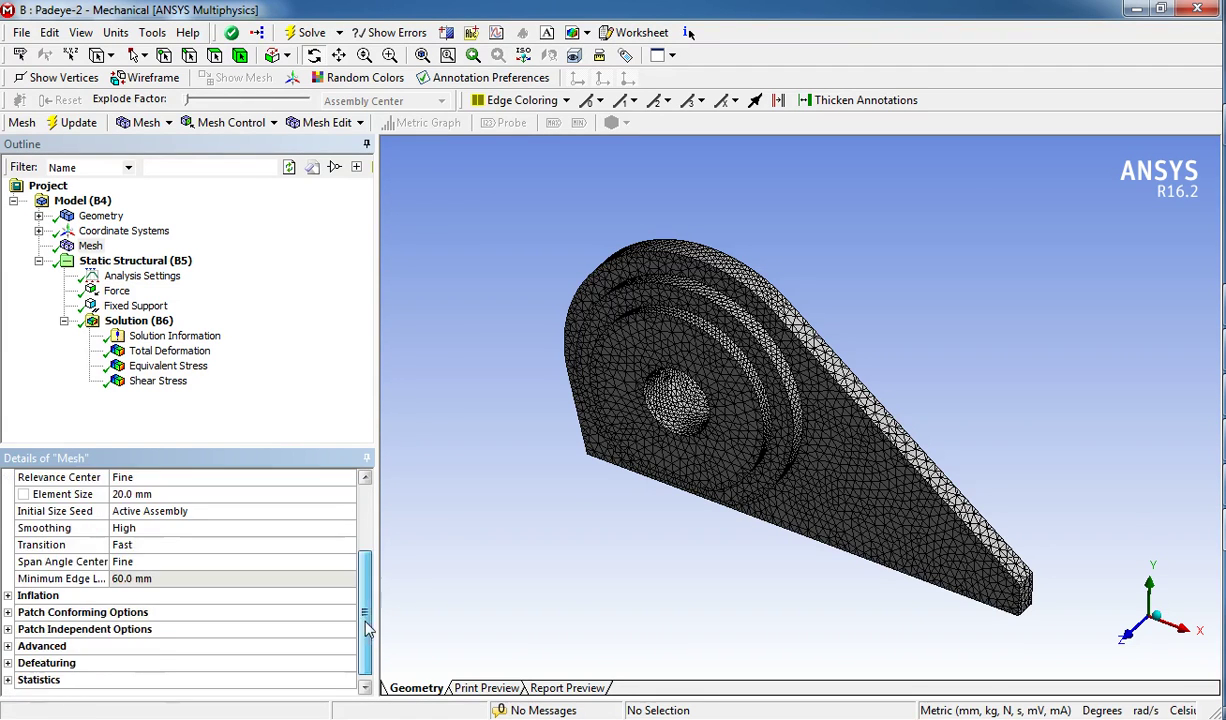
scroll(366, 610, up, 2)
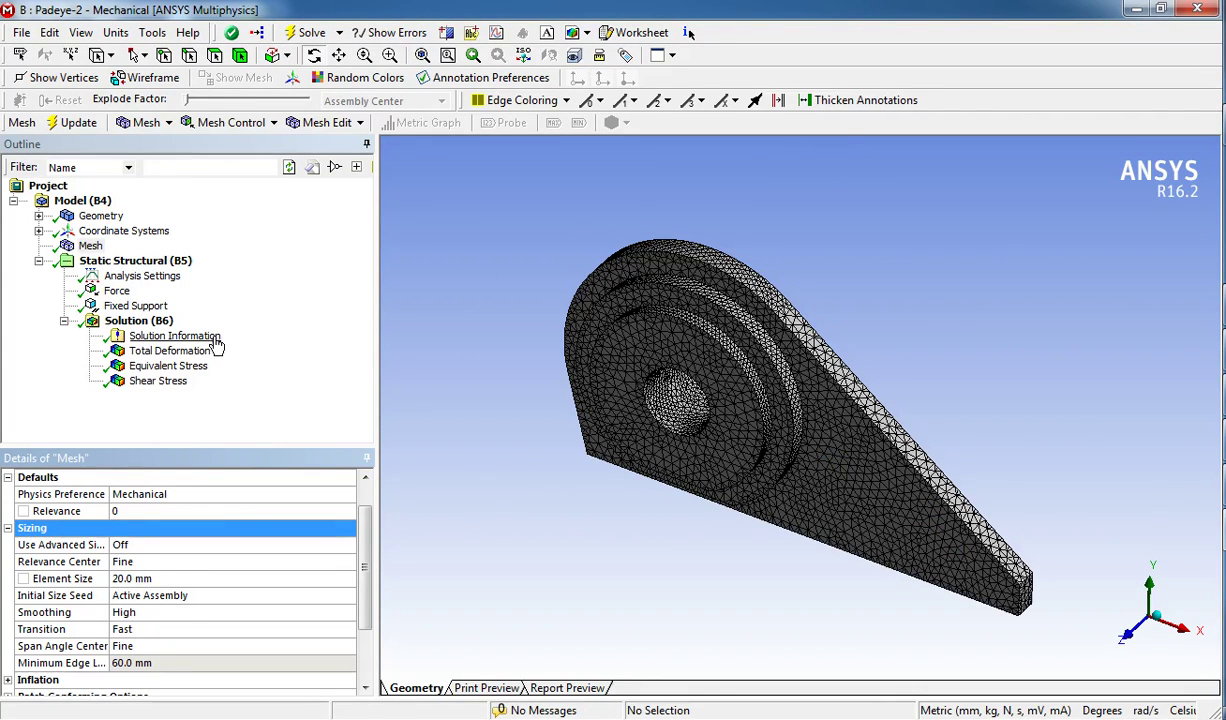
- Show the Total Deformation contour from the front and play its animation
click(178, 351)
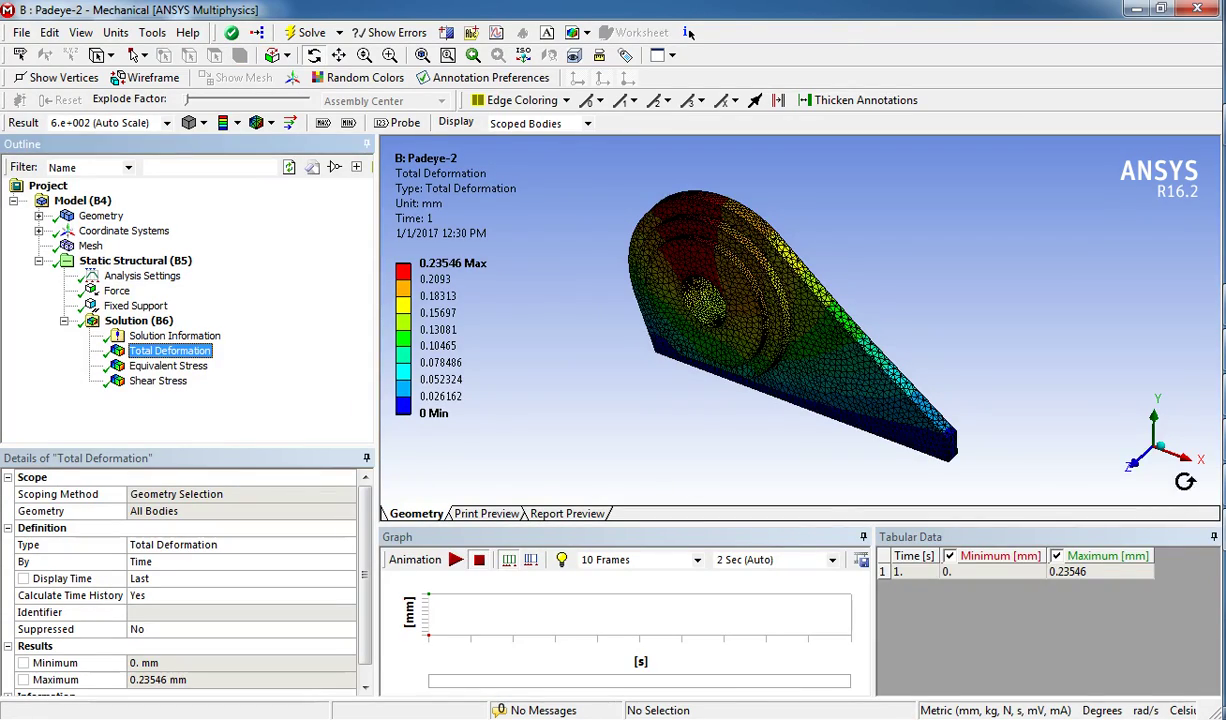
click(1140, 472)
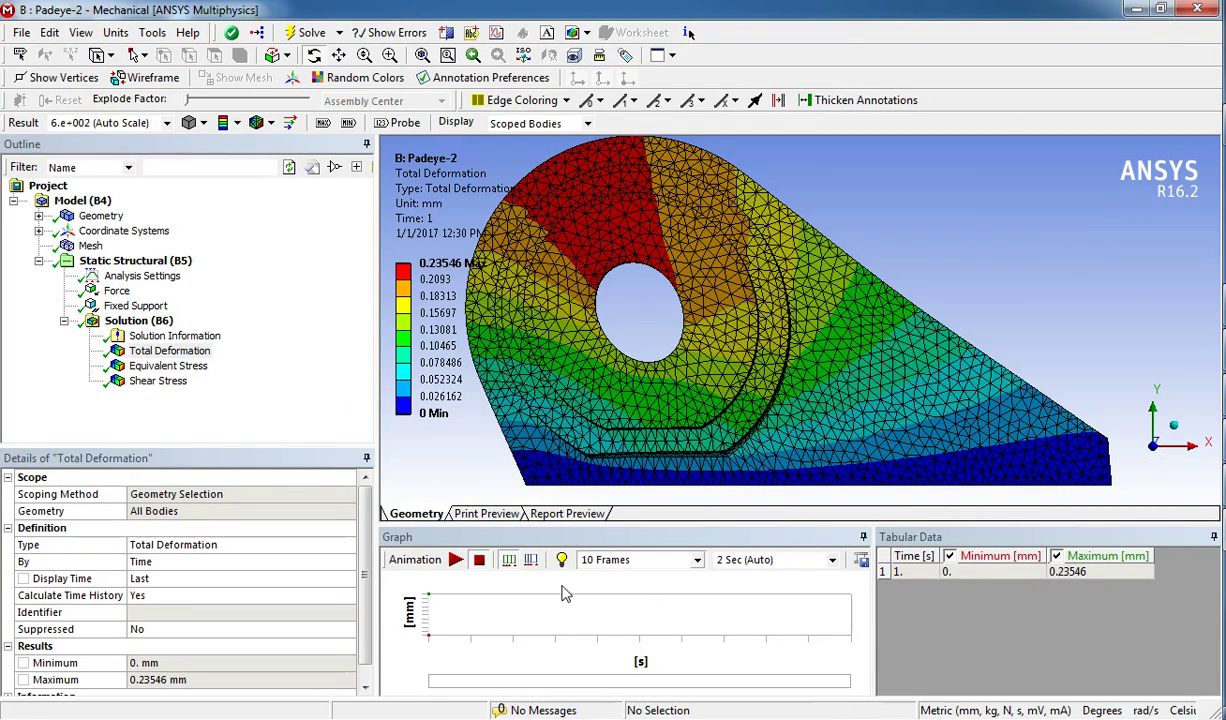
click(456, 561)
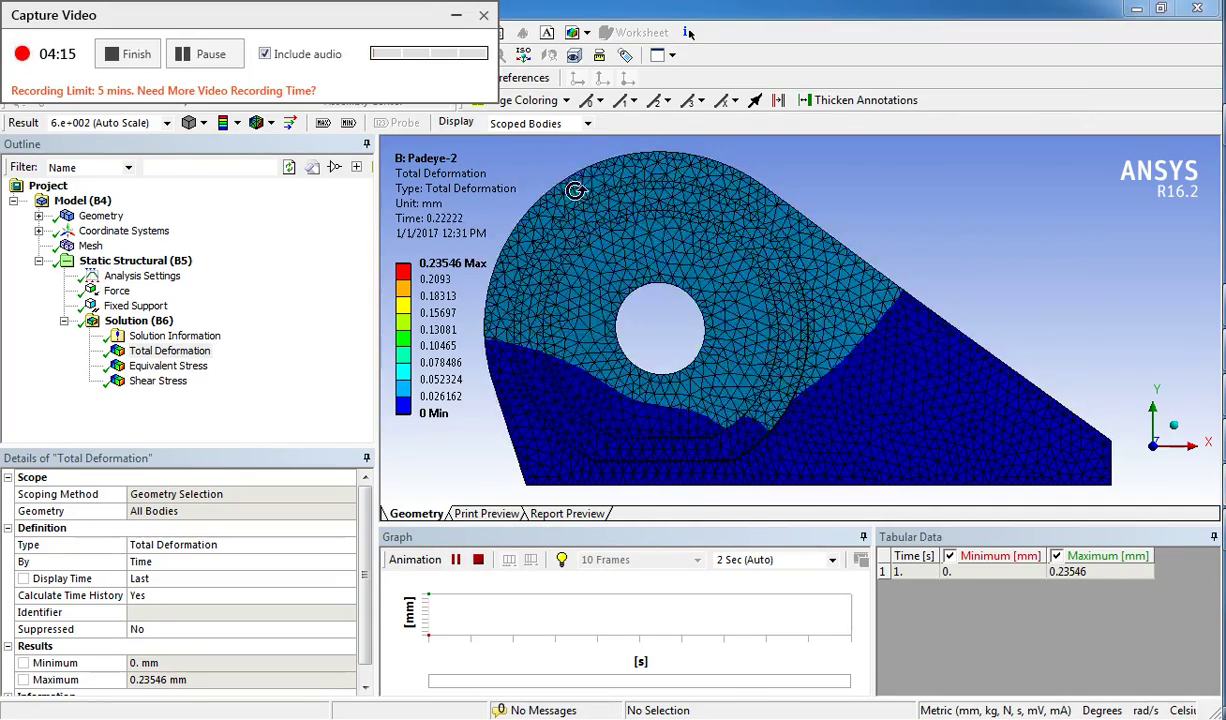
click(456, 18)
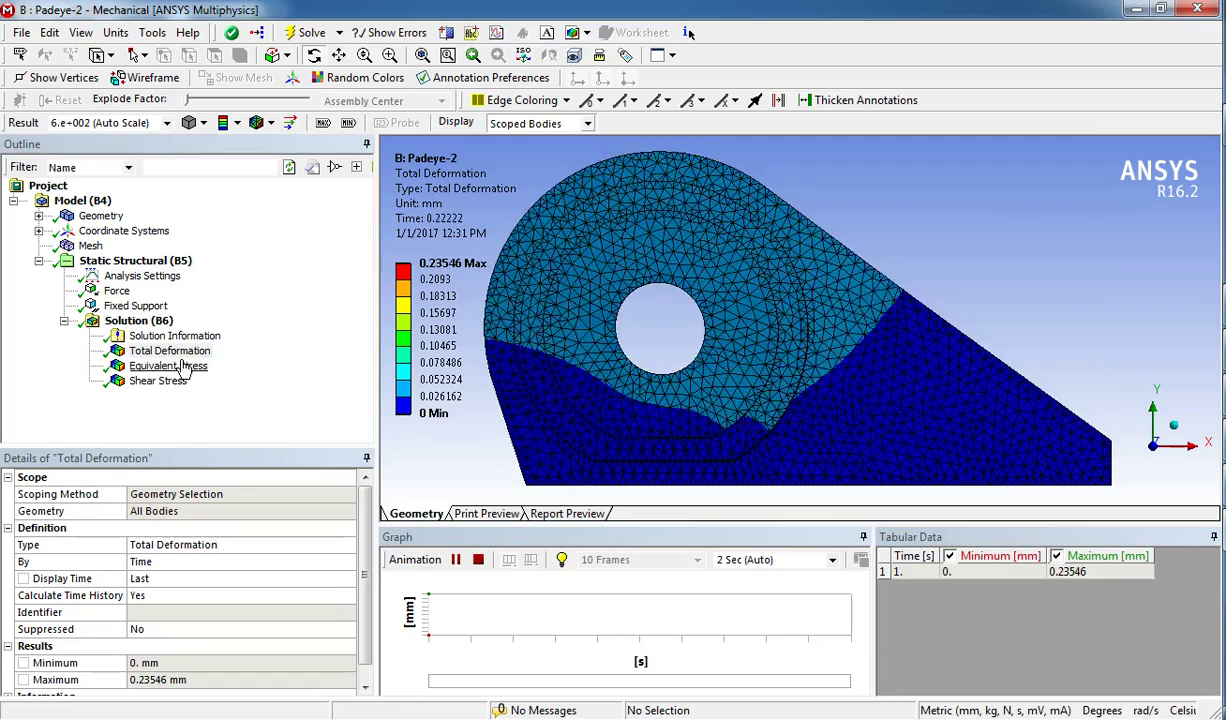
- Display the Equivalent Stress and Shear Stress contours, orbiting to an oblique view
click(182, 370)
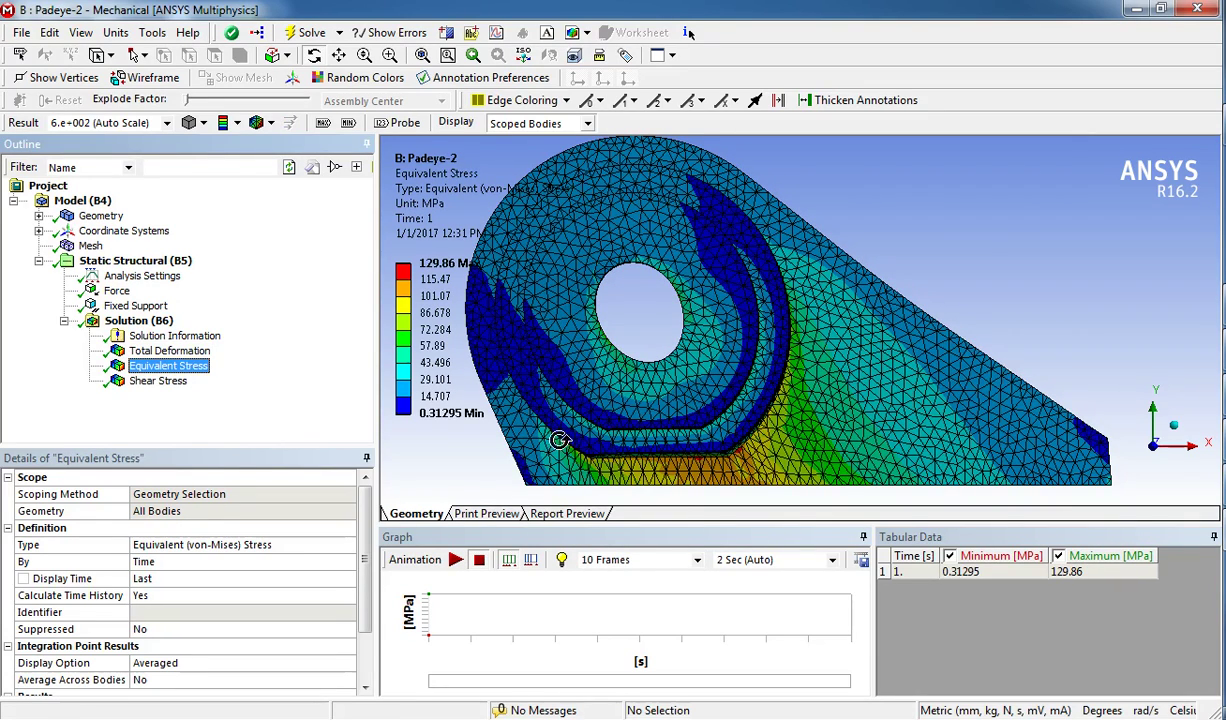
click(177, 386)
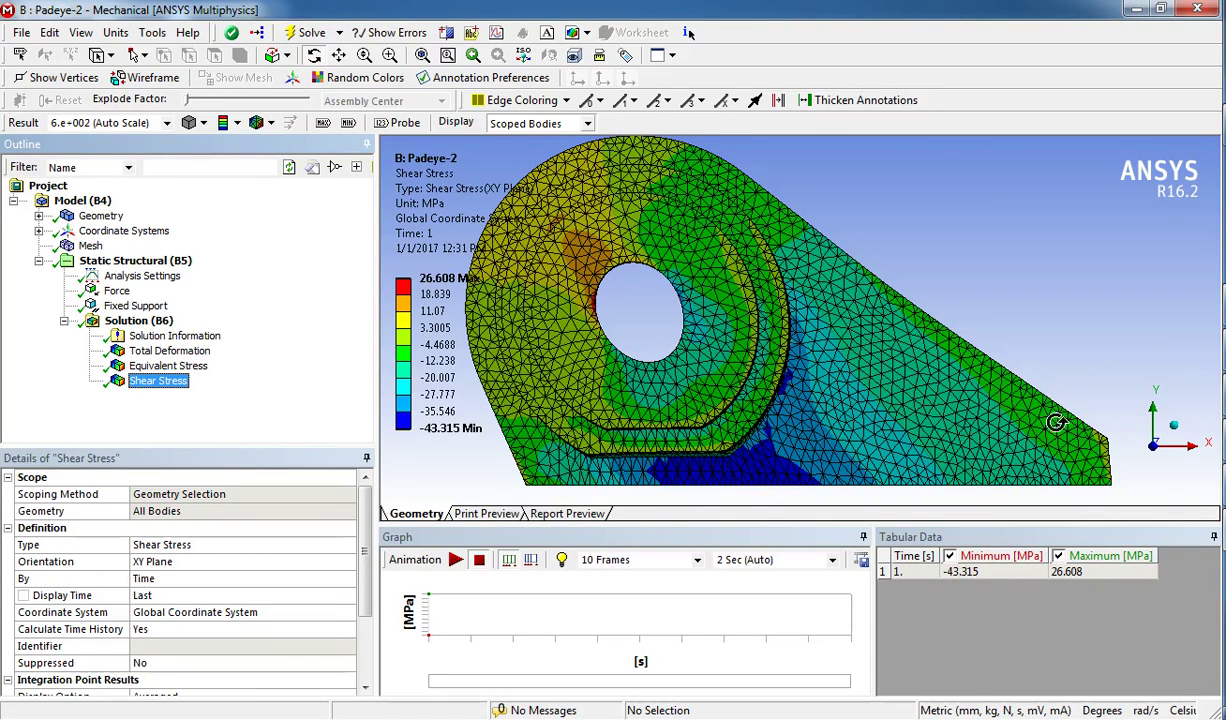
drag(1129, 418, 935, 362)
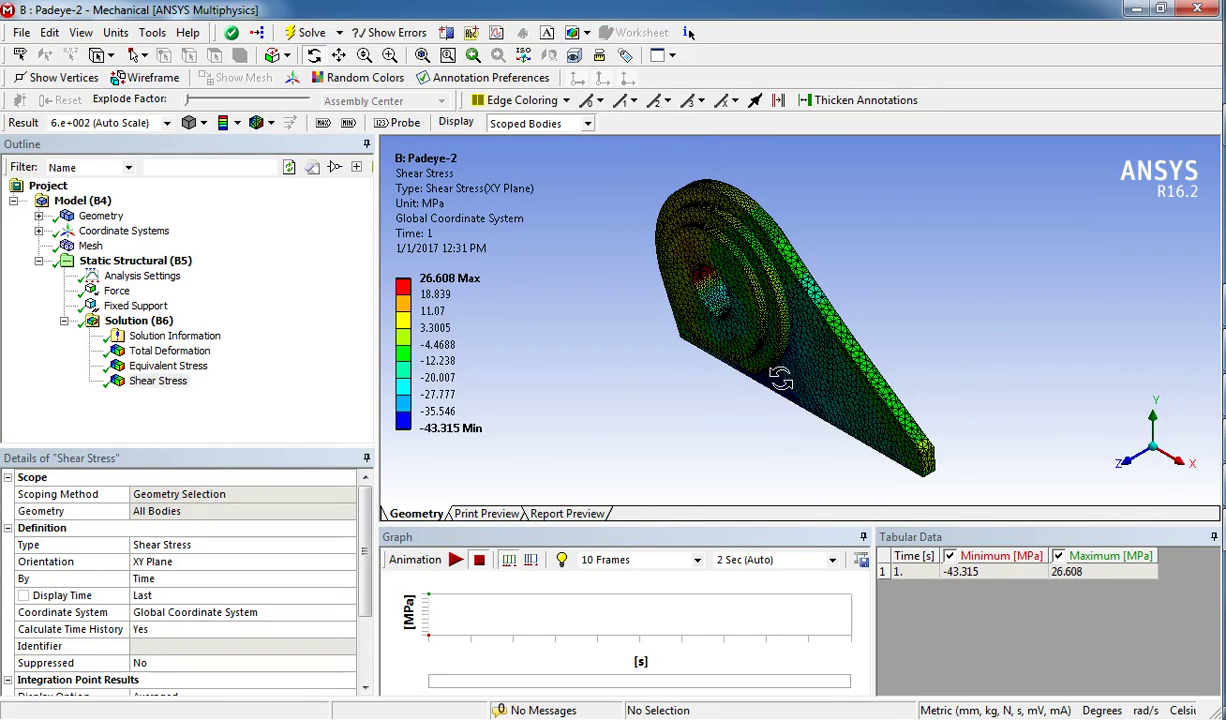
drag(781, 378, 672, 287)
- Zoom and rotate around the padeye hole on the shear stress contour, then return to Workbench
scroll(677, 343, up, 4)
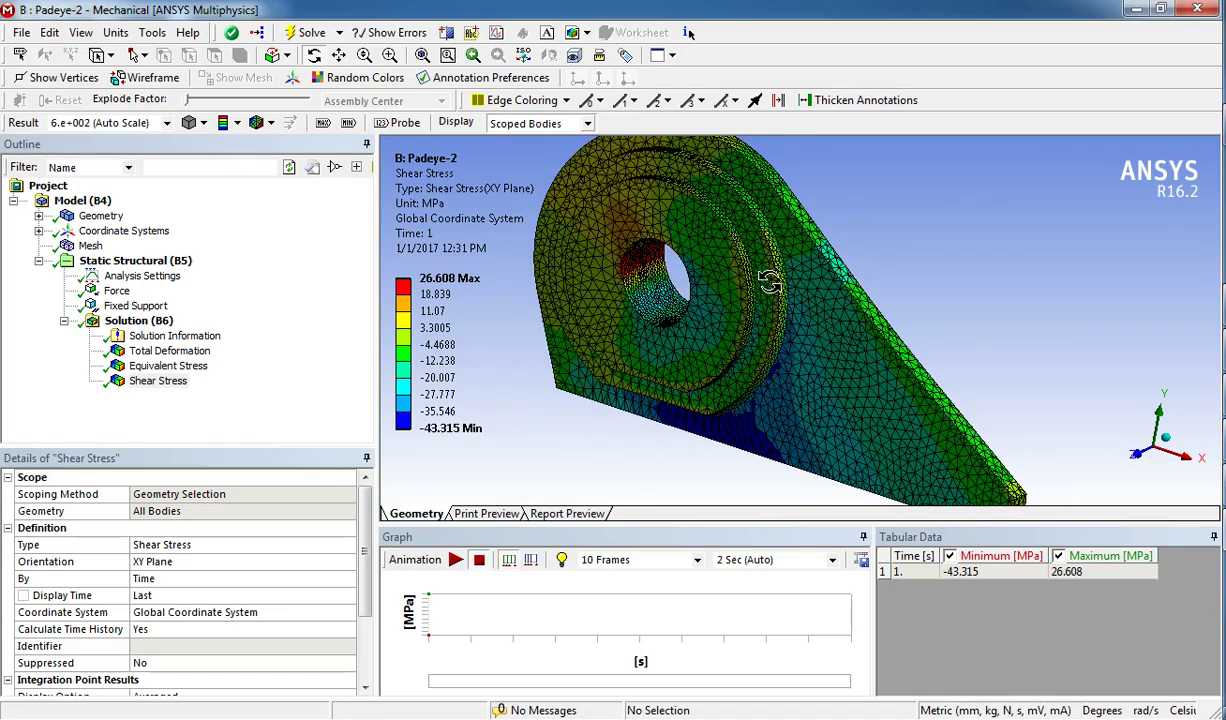
scroll(770, 283, up, 3)
scroll(740, 277, down, 3)
drag(725, 235, 790, 286)
scroll(733, 315, up, 4)
drag(733, 315, 815, 330)
scroll(798, 327, down, 4)
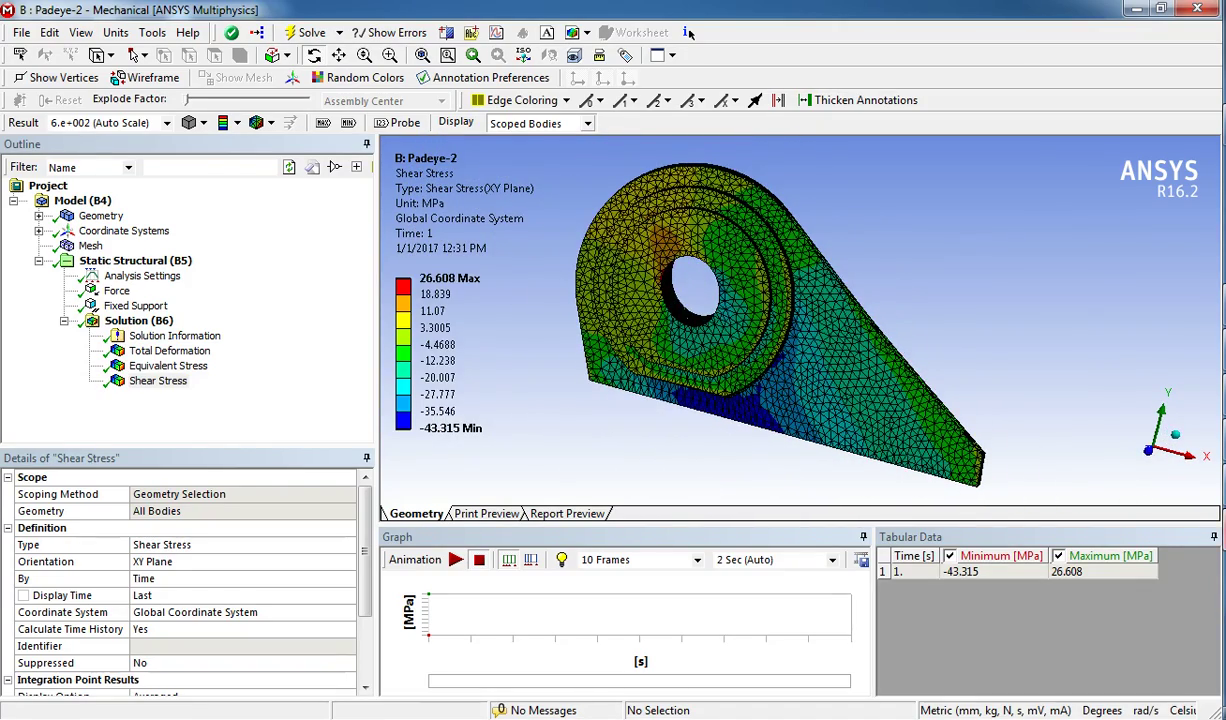
key(alt+Tab)
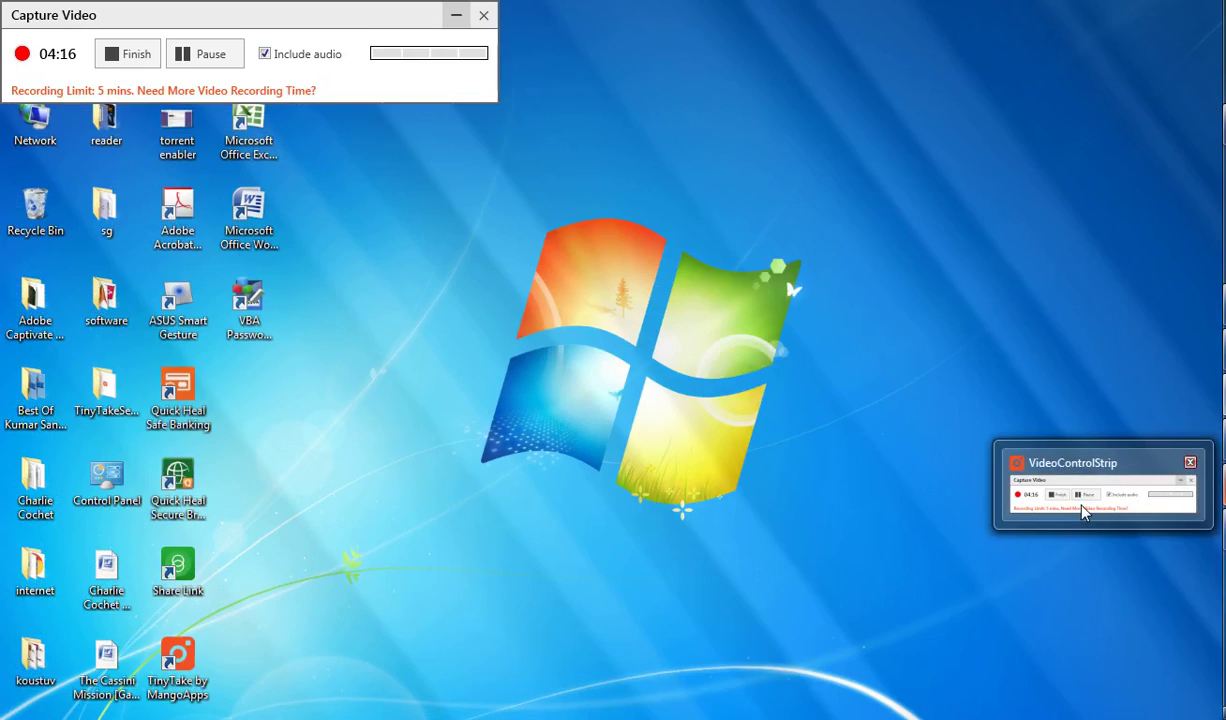
click(1035, 484)
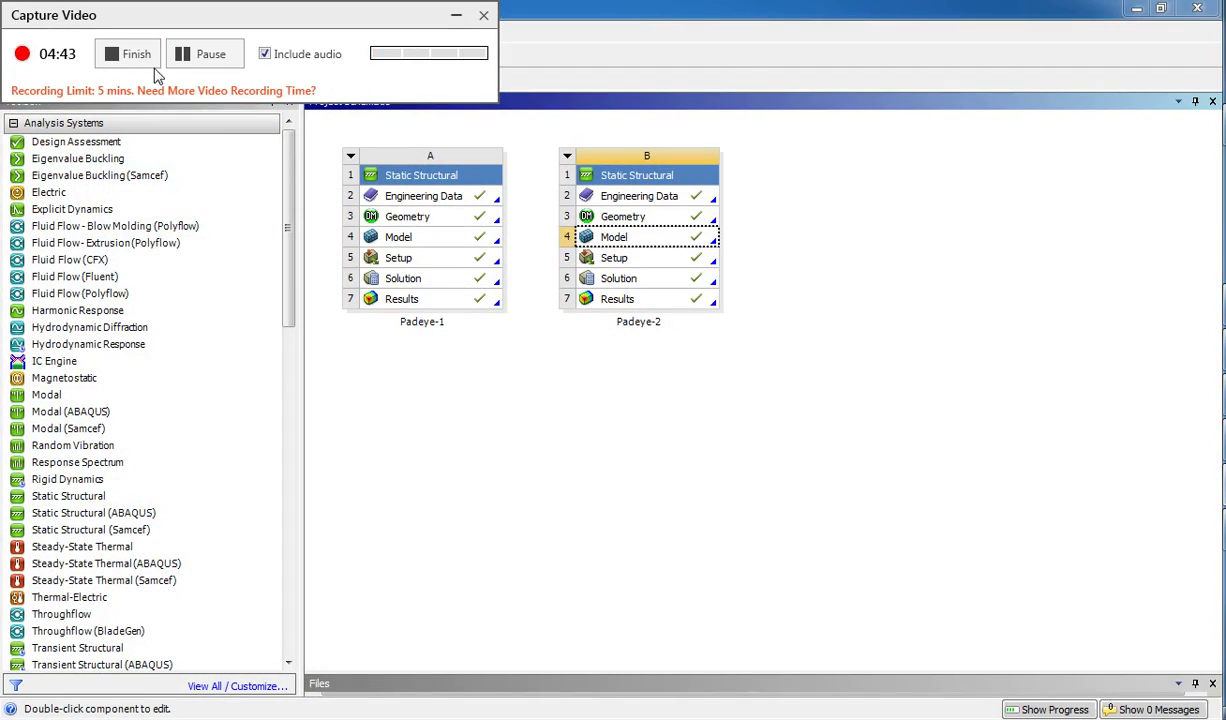